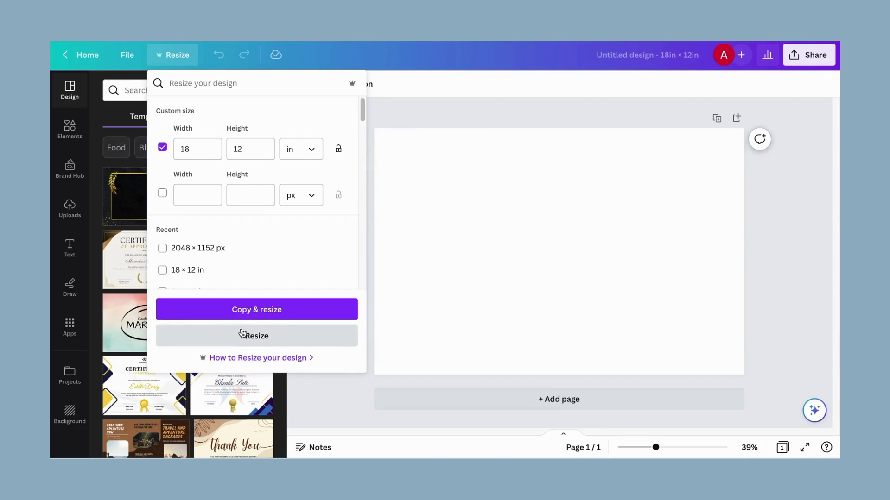
Review the daisy pattern pages in the DAISY PLACEMENTS 18x12 design, returning to page 1.
left_click(383, 107)
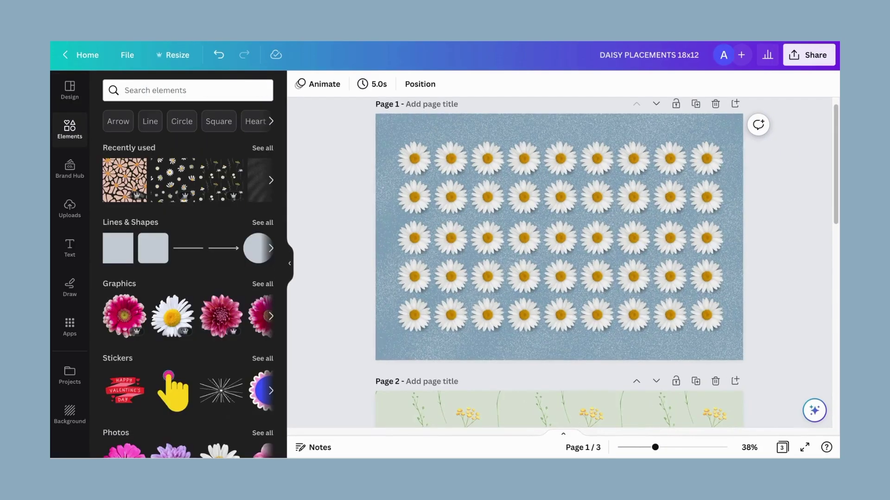
scroll(485, 269, "down", 1)
scroll(485, 268, "down", 15)
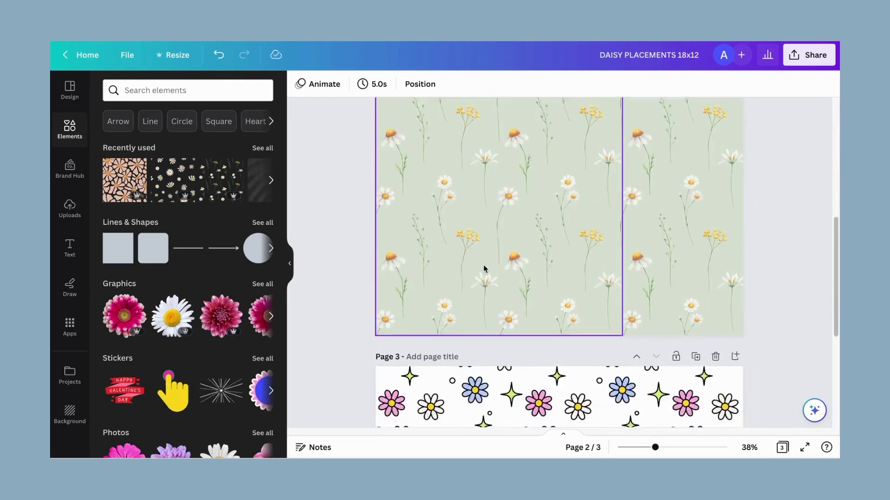
scroll(485, 269, "up", 4)
scroll(484, 268, "up", 10)
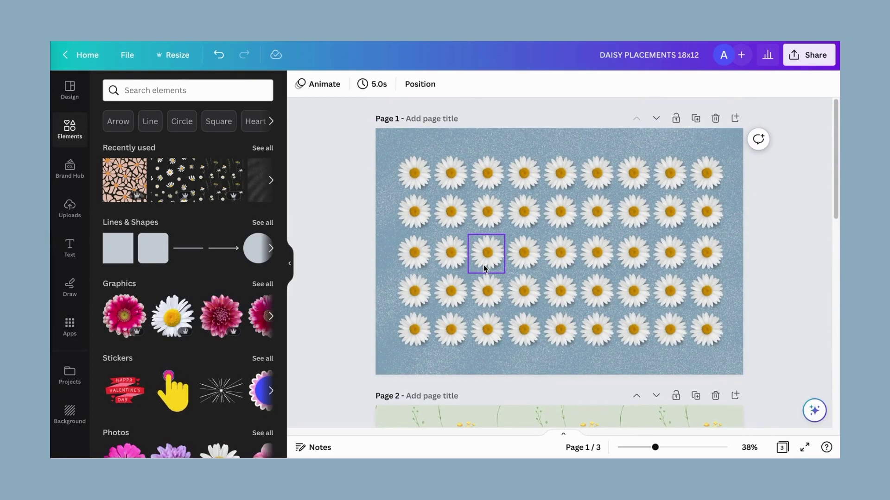
scroll(483, 268, "down", 2)
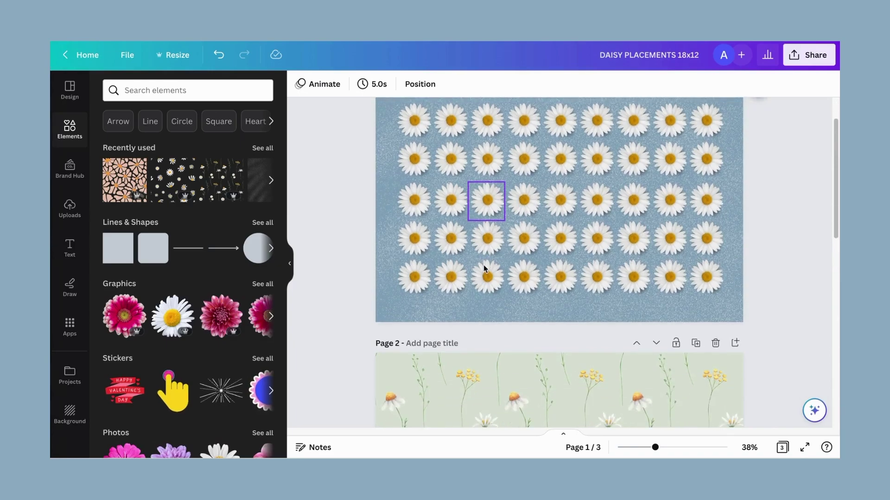
scroll(483, 268, "up", 2)
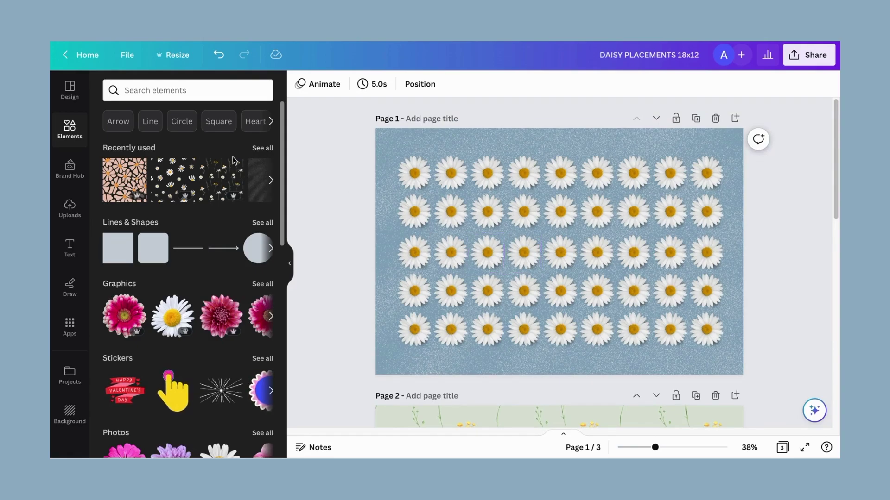
Search the elements library for "daisy" and show all matching graphics.
left_click(126, 88)
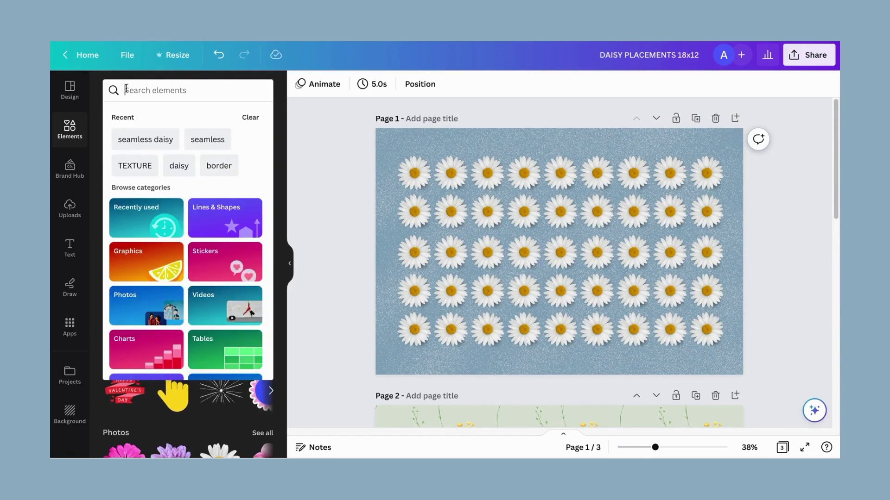
left_click(80, 129)
left_click(144, 88)
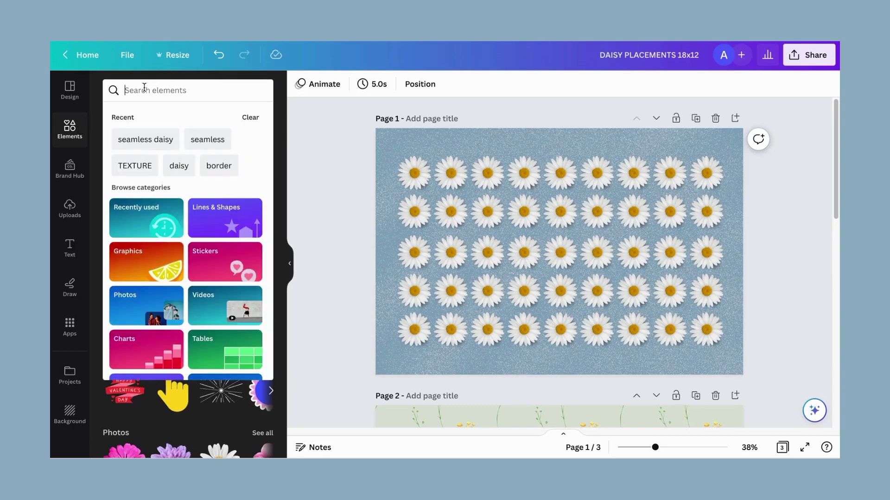
type("d")
key("BackSpace")
type("daisy")
key("Return")
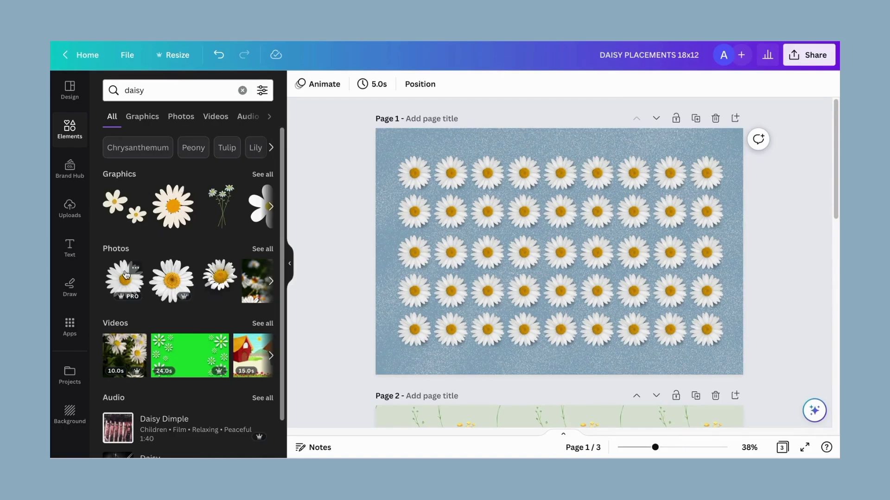
left_click(259, 175)
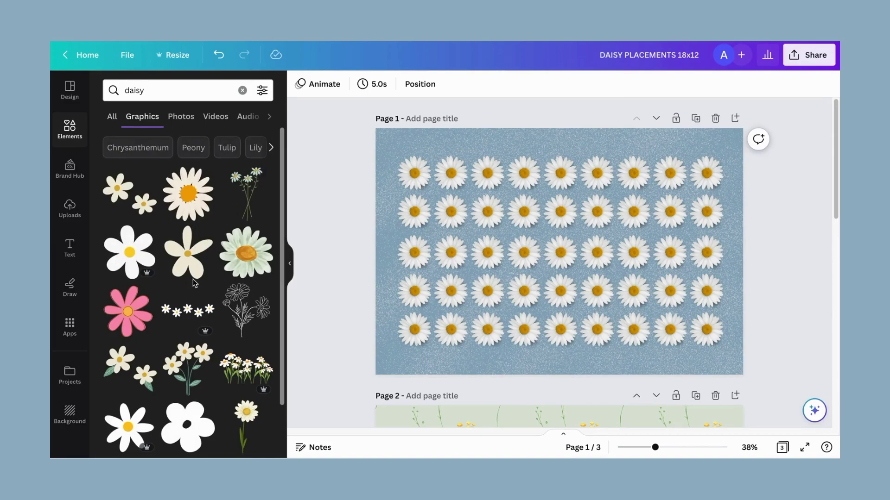
Browse the daisy graphics results for flower styles suitable for a repeating pattern.
scroll(197, 274, "down", 3)
scroll(194, 284, "down", 5)
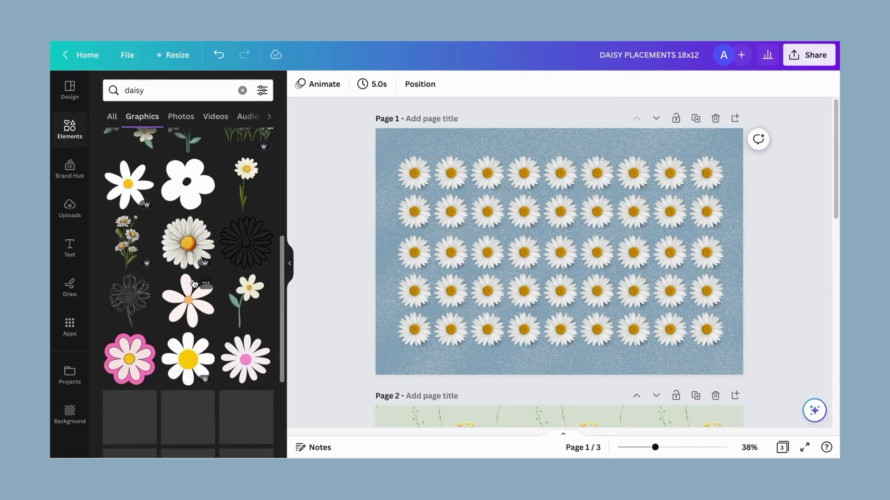
scroll(194, 284, "down", 2)
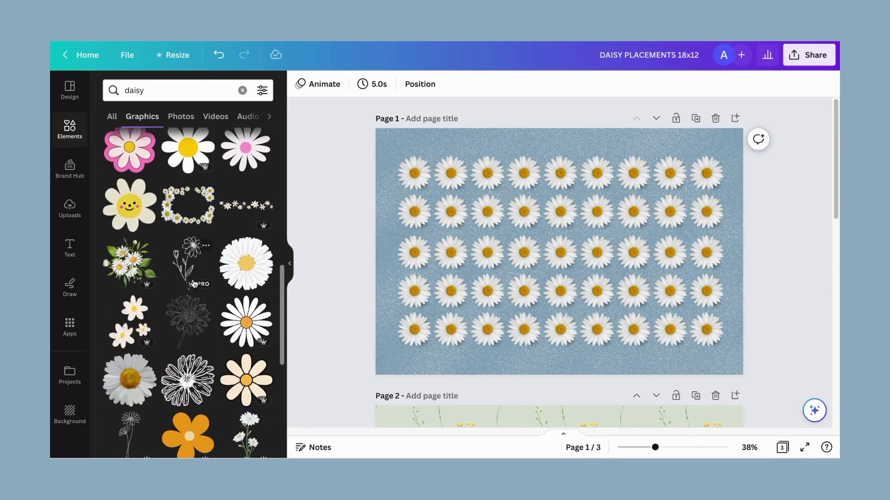
scroll(194, 284, "down", 2)
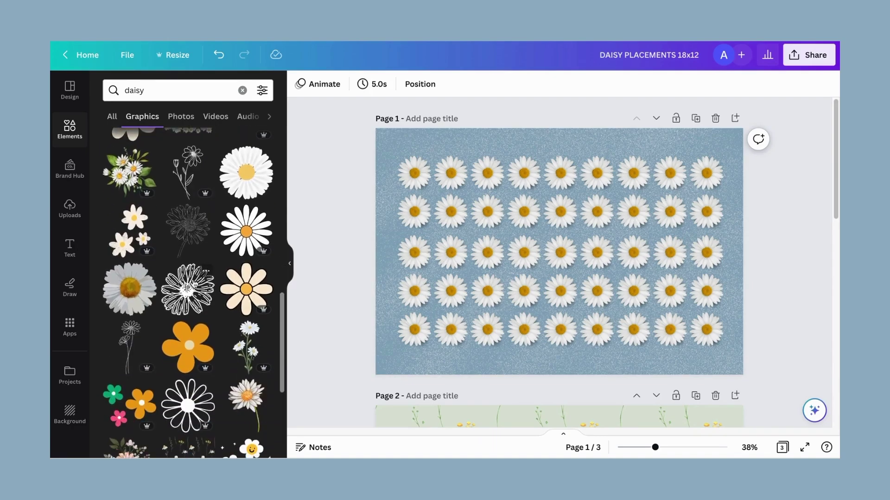
scroll(194, 283, "down", 1)
scroll(194, 274, "down", 1)
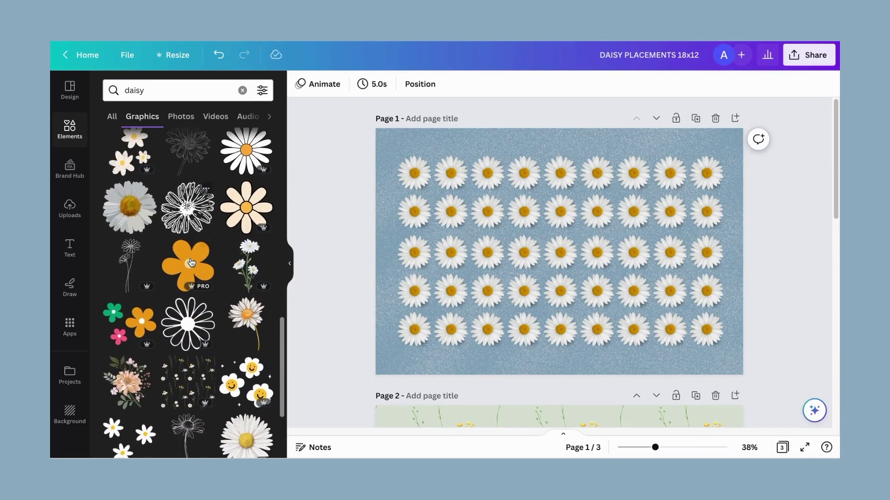
scroll(192, 263, "down", 4)
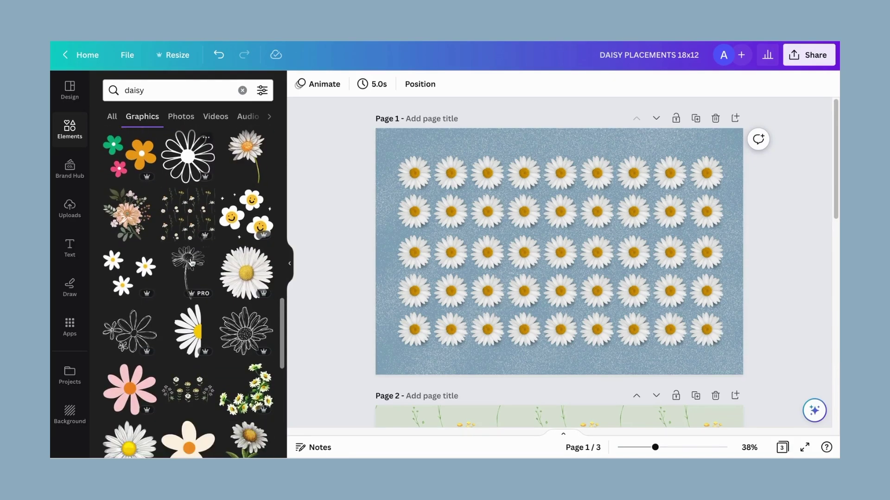
scroll(170, 316, "down", 5)
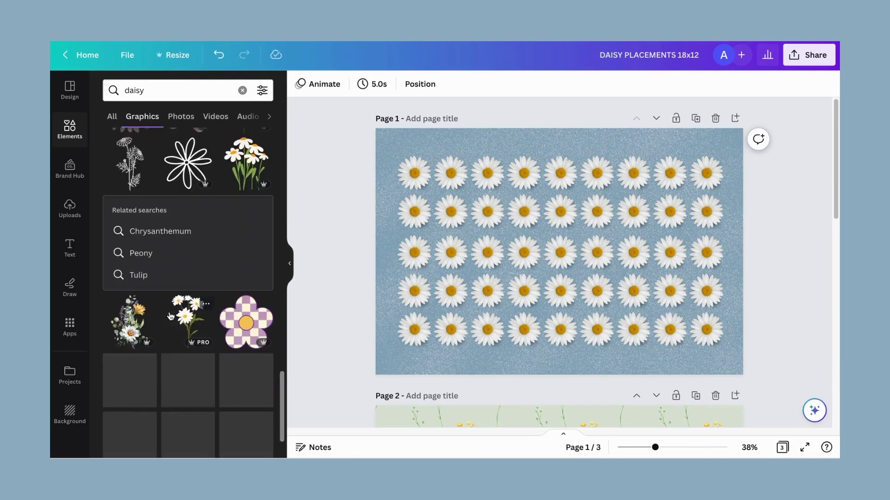
scroll(170, 317, "down", 6)
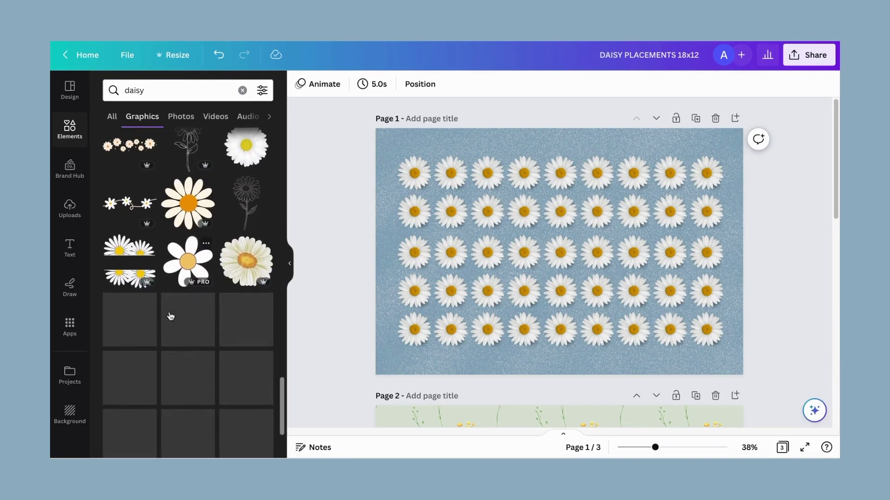
scroll(171, 317, "down", 5)
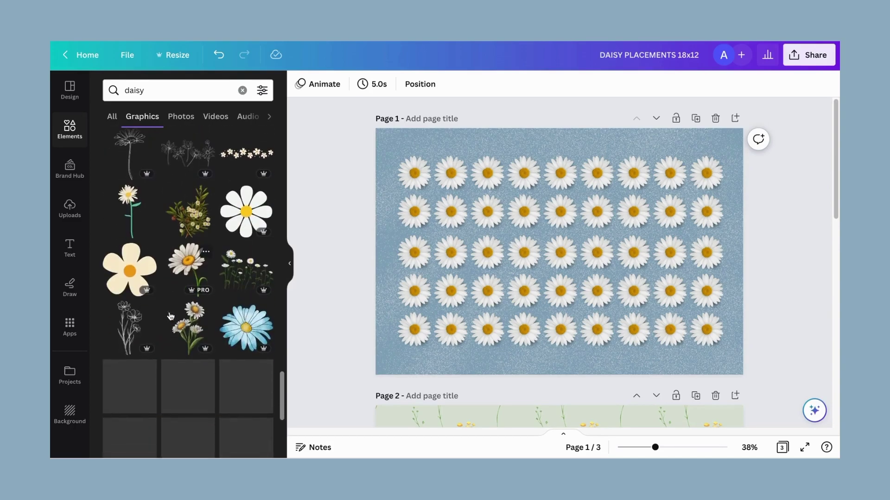
scroll(170, 317, "down", 5)
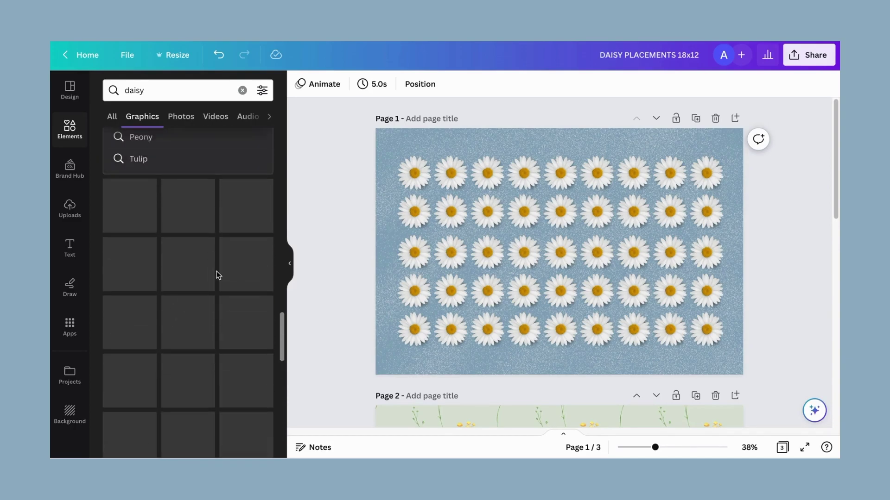
Delete all daisies on page 1 except the first one in the top row, keeping the blue background.
left_click(410, 173)
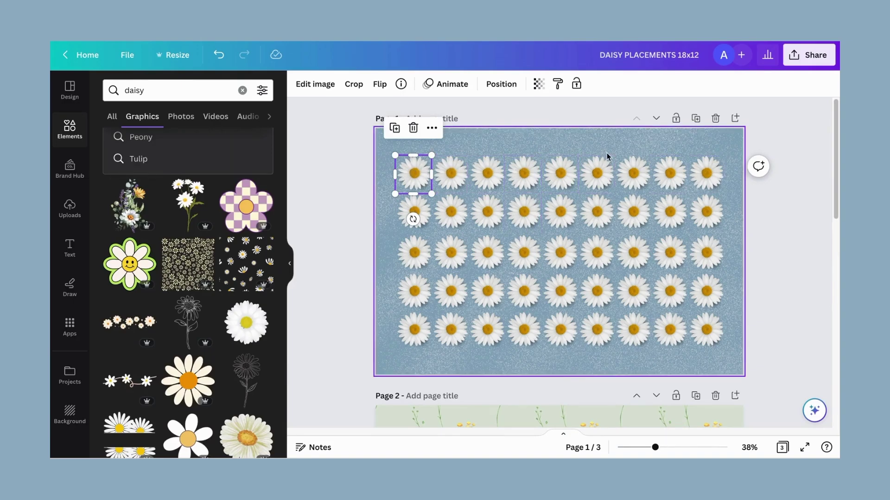
left_click(762, 343)
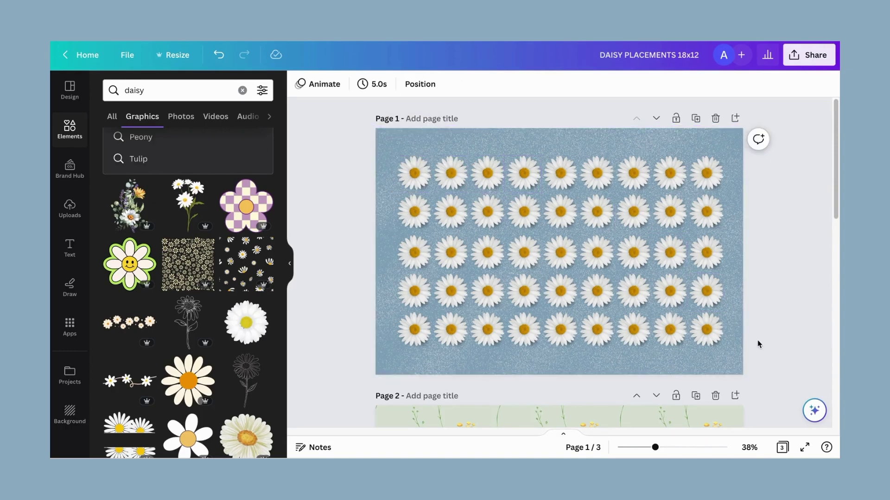
left_click_drag(768, 319, 429, 216)
key("Delete")
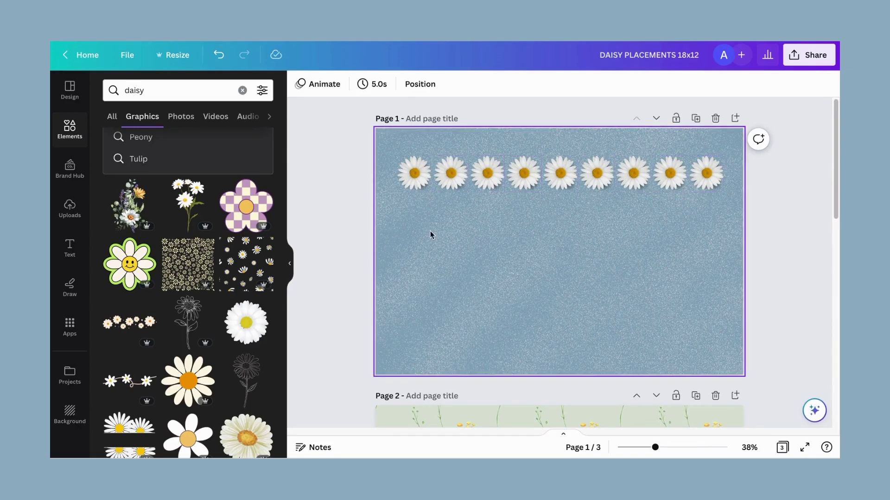
left_click_drag(746, 184, 460, 170)
key("Delete")
Duplicate the remaining daisy twice and align the copies beside it in an evenly spaced row of three.
left_click(420, 174)
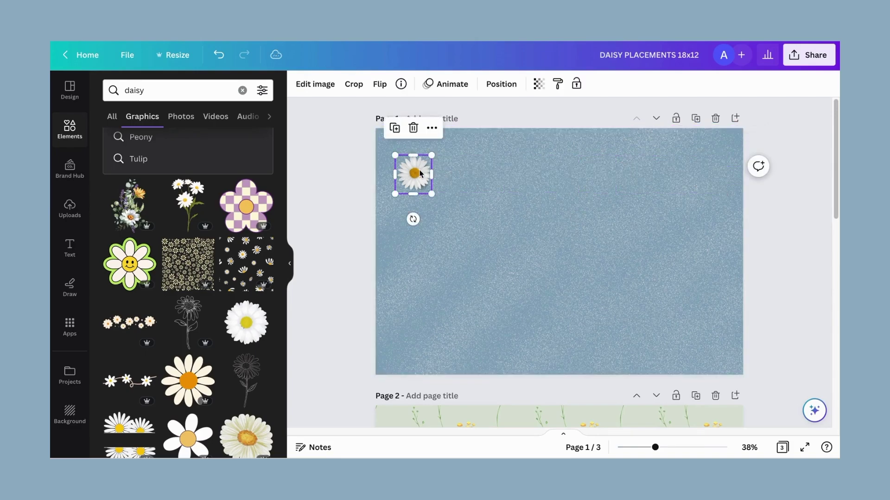
left_click_drag(420, 174, 483, 163)
left_click(451, 173, "shift")
left_click(415, 173, "shift")
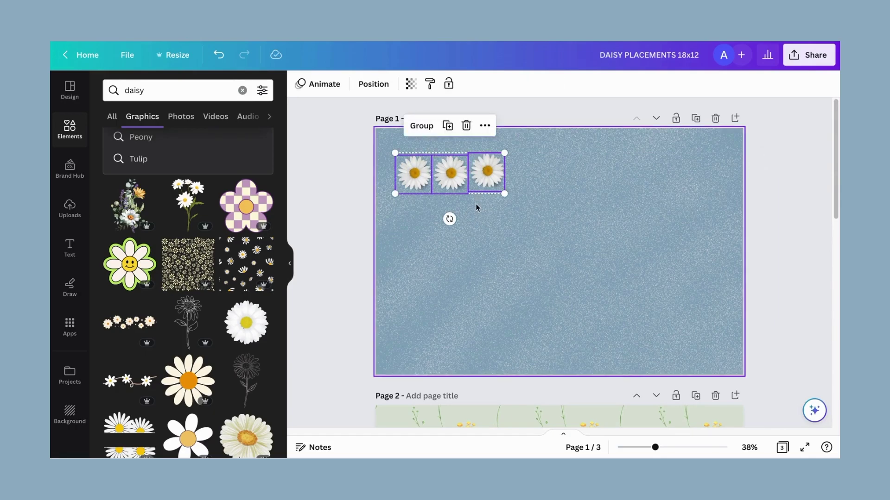
left_click(476, 171)
left_click_drag(477, 171, 478, 177)
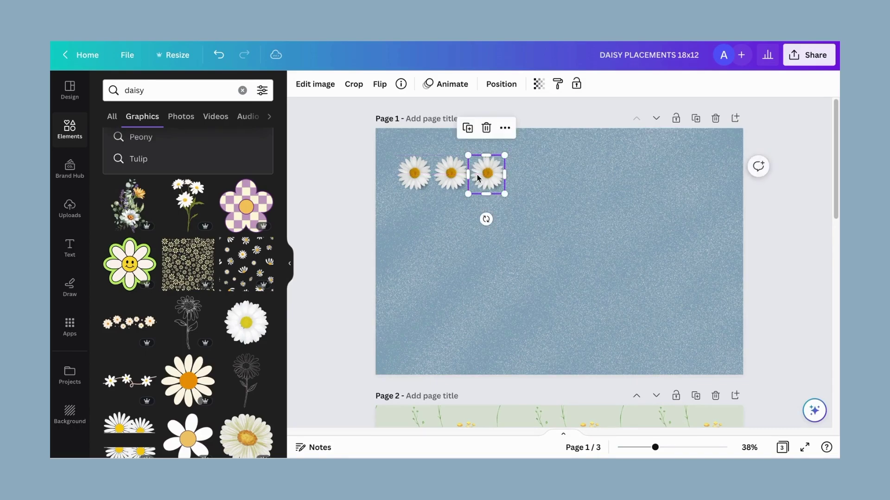
Duplicate the three daisies together and place the copies alongside to extend the row to nine flowers.
left_click(444, 177, "shift")
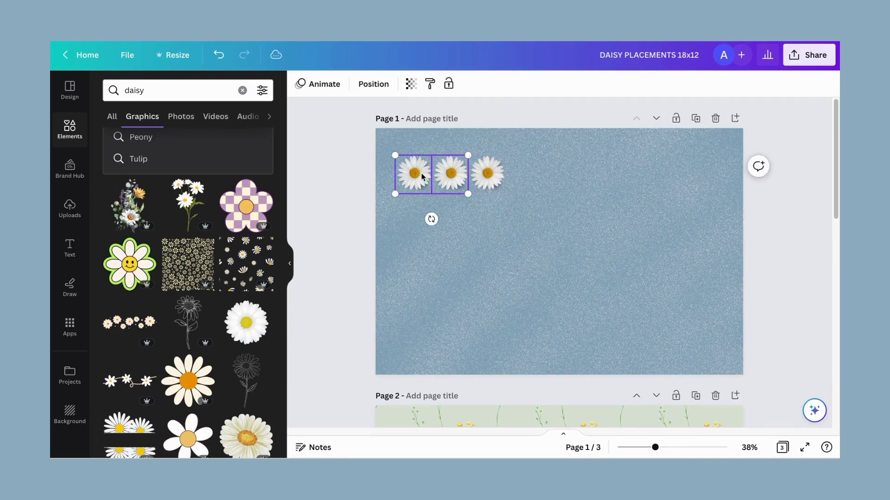
left_click(414, 175, "shift")
left_click_drag(482, 177, 675, 176)
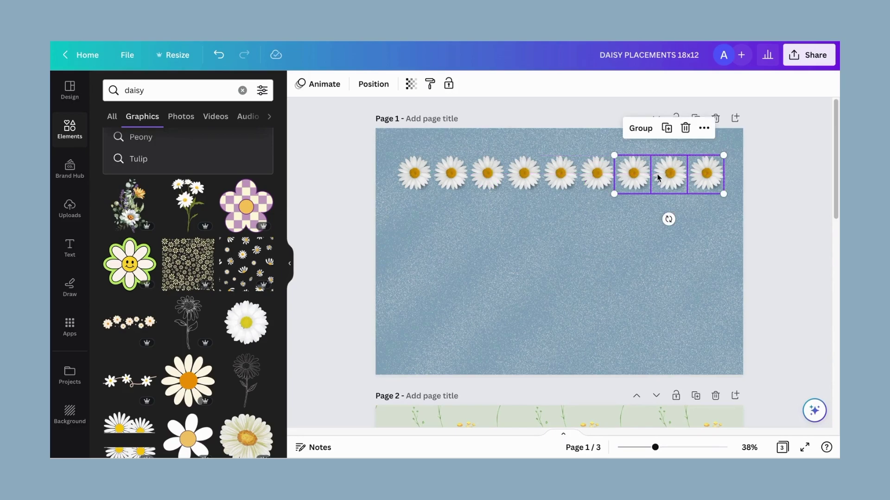
Select all nine daisies in the row and group them.
left_click(410, 180, "shift")
left_click(500, 173, "shift")
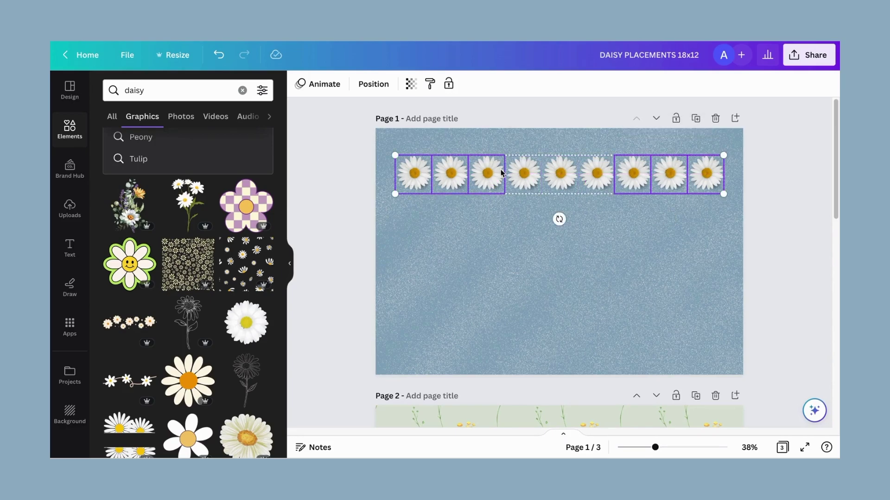
left_click(596, 173, "shift")
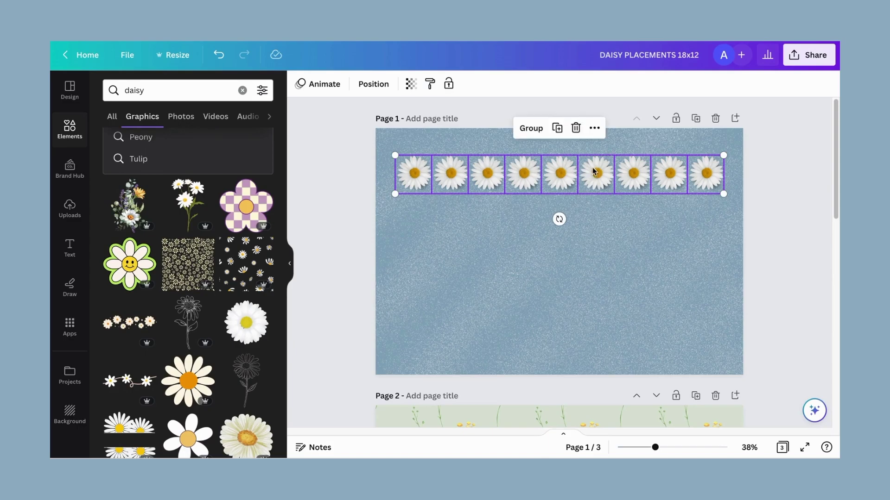
left_click(532, 129)
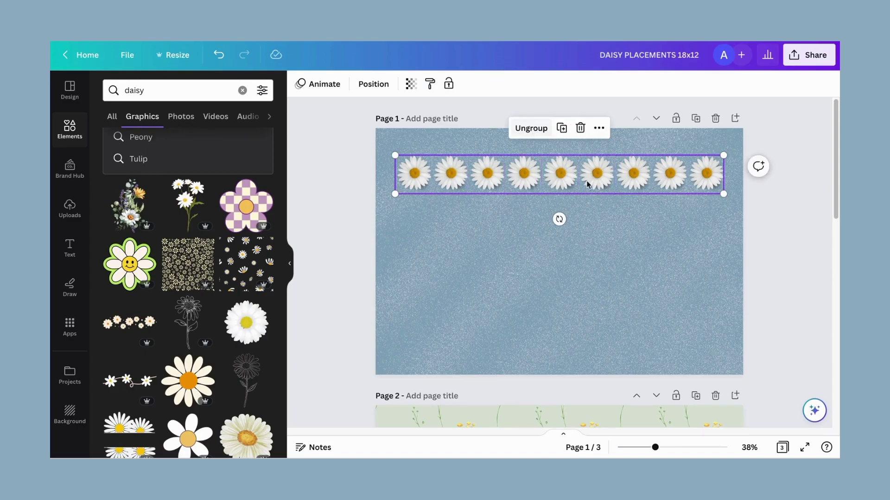
Duplicate the grouped daisy row and align the copy directly beneath the first row.
left_click_drag(606, 173, 606, 335)
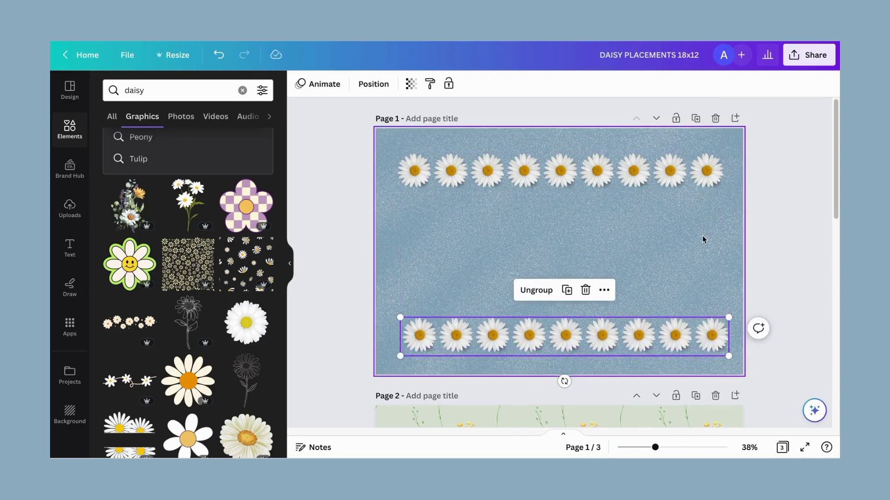
left_click_drag(648, 333, 641, 208)
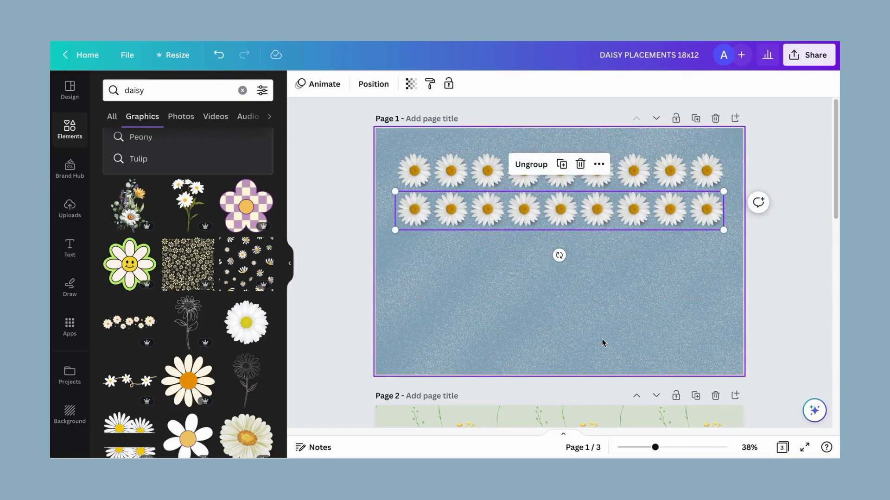
left_click(632, 296)
left_click(754, 254)
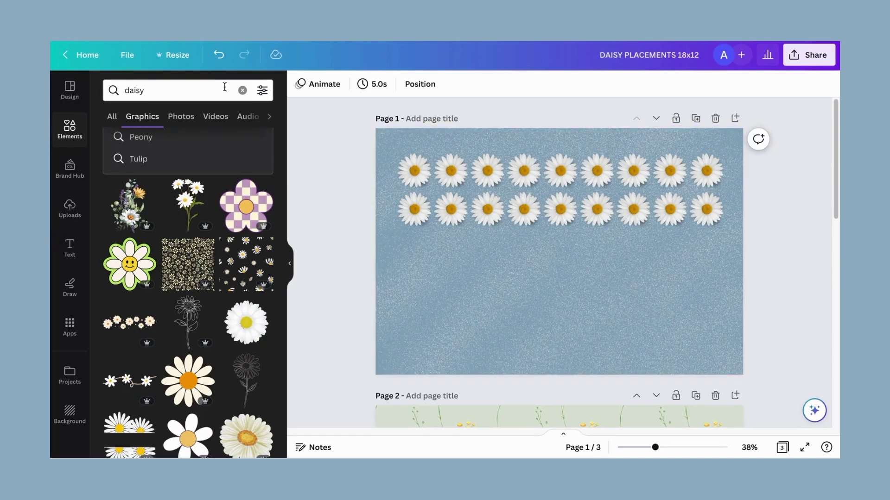
Replace the elements search with "TEXTURE" and show all matching graphics.
left_click(242, 91)
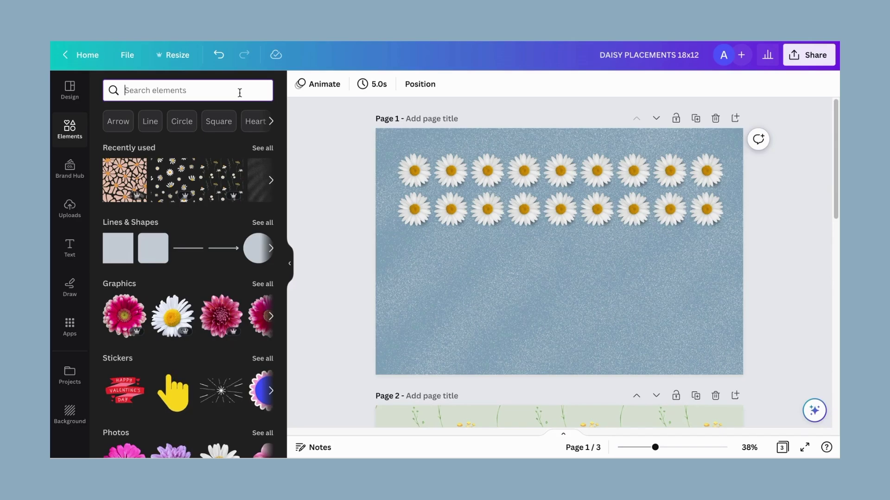
type("texture")
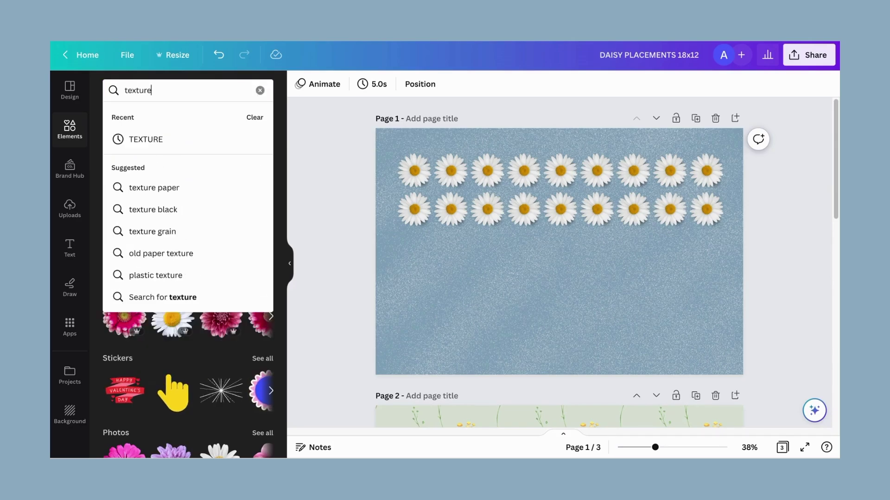
left_click(145, 139)
left_click(260, 176)
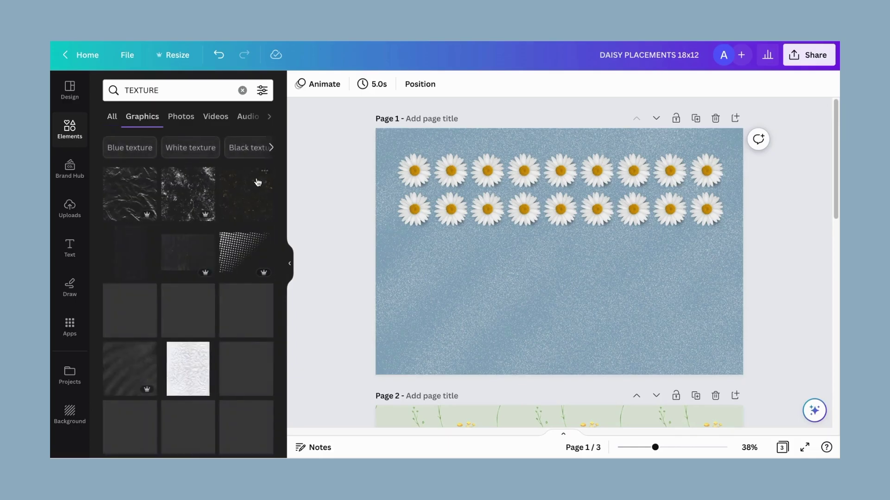
Try the iridescent foil texture over the daisies on page 1, and remove it again.
scroll(208, 272, "down", 3)
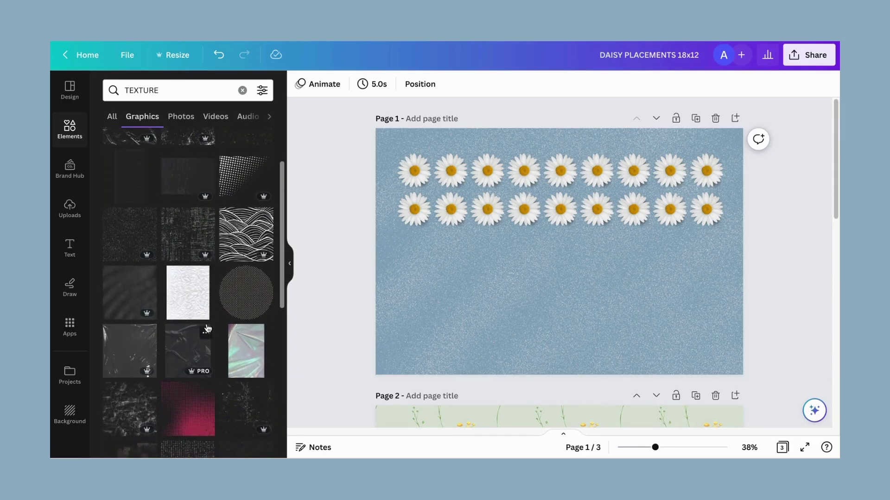
left_click(240, 313)
left_click_drag(512, 278, 413, 241)
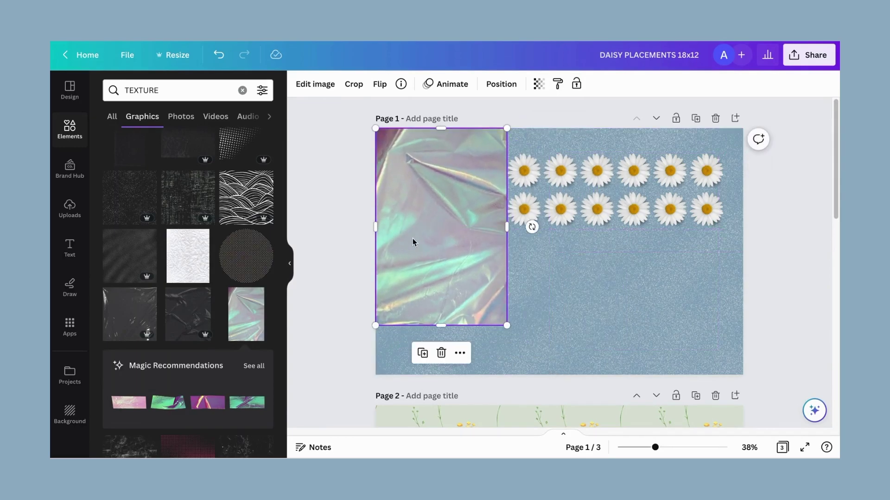
key("Delete")
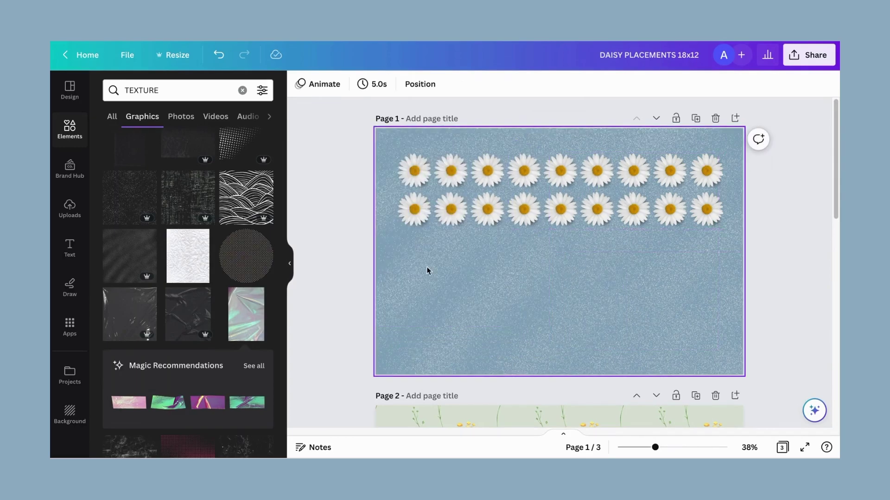
left_click(246, 309)
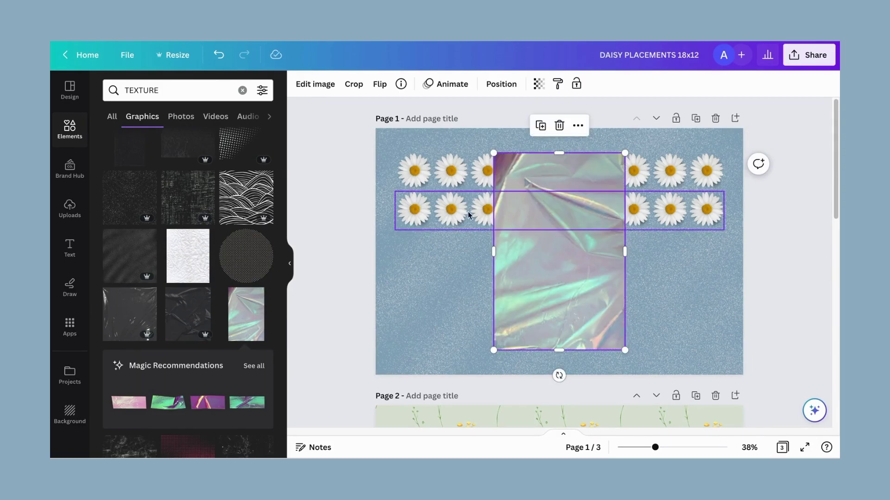
left_click(558, 126)
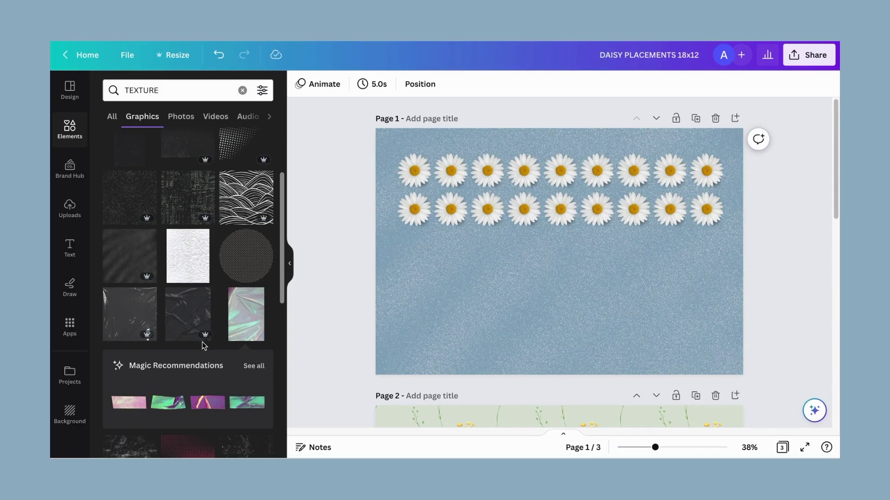
Add the dark wavy shadow texture to page 1, align it with the upper-left corner, and enlarge it to the full page width.
scroll(185, 287, "down", 3)
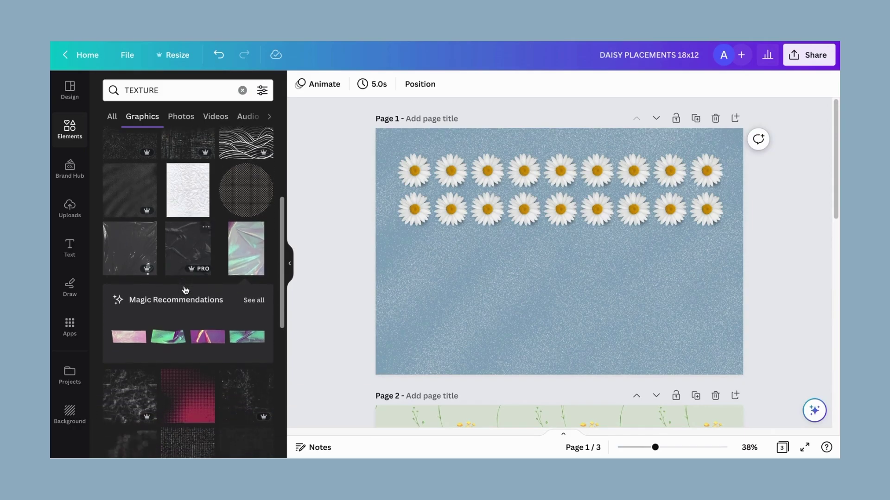
scroll(185, 290, "down", 5)
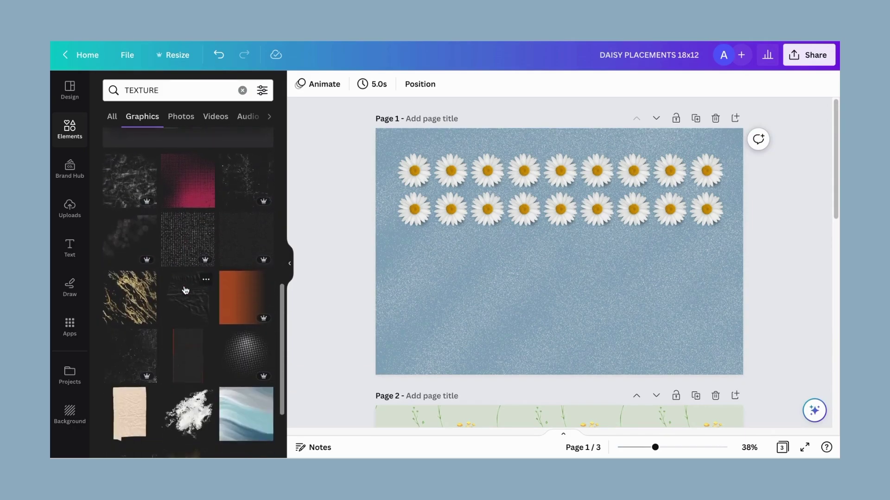
scroll(145, 308, "up", 8)
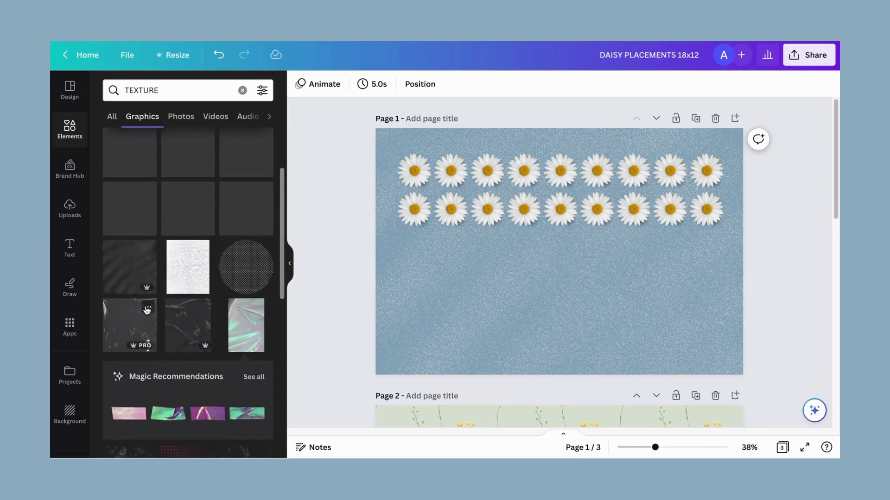
left_click(132, 290)
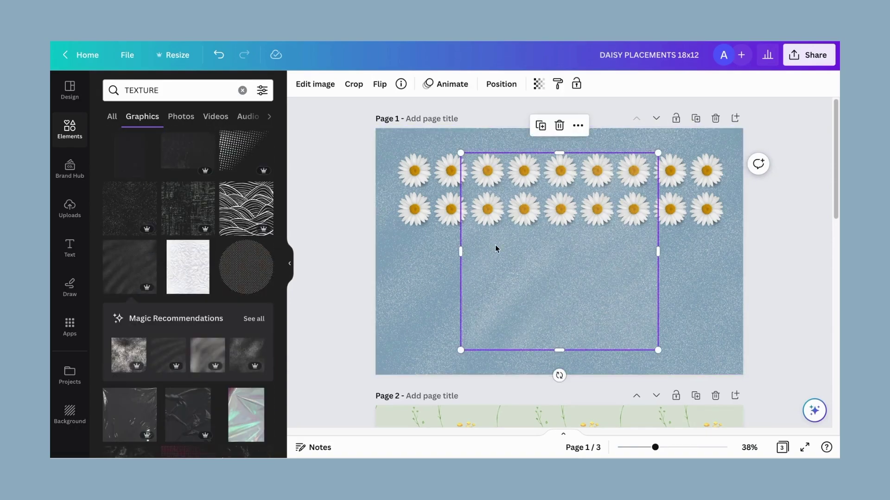
left_click_drag(541, 277, 454, 249)
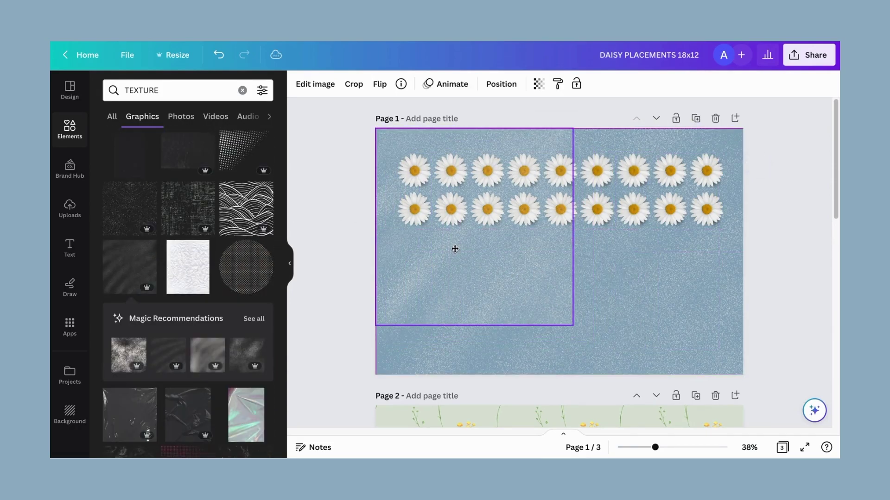
left_click_drag(571, 322, 818, 427)
mouse_move(582, 270)
left_mouse_down()
mouse_move(582, 316)
mouse_move(579, 268)
left_mouse_up()
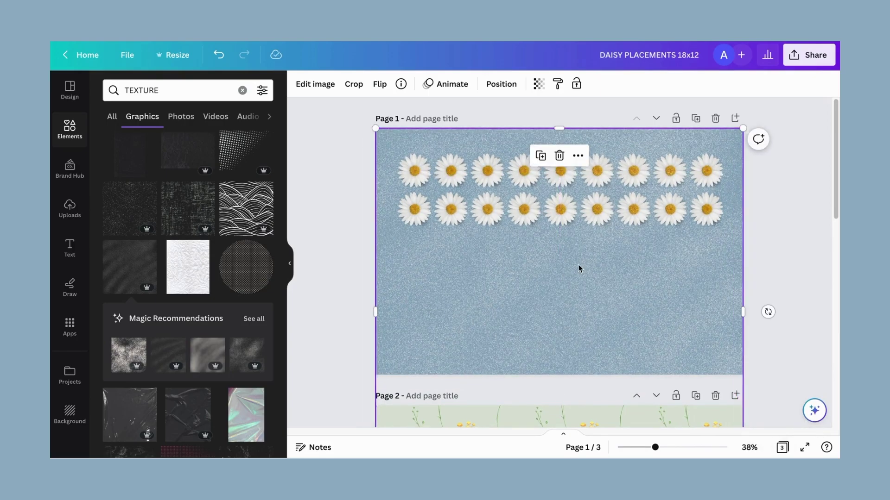
Send the full-width texture to the back behind the daisies, and remove it from page 1.
left_click(500, 84)
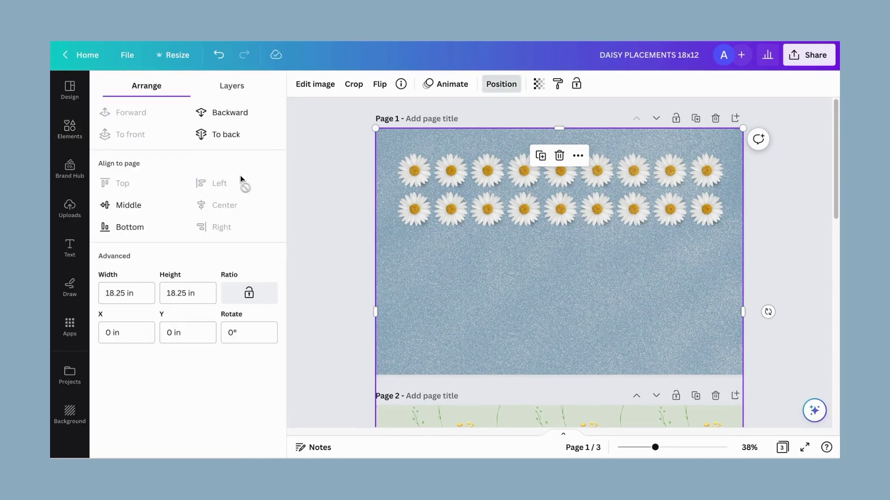
left_click(227, 134)
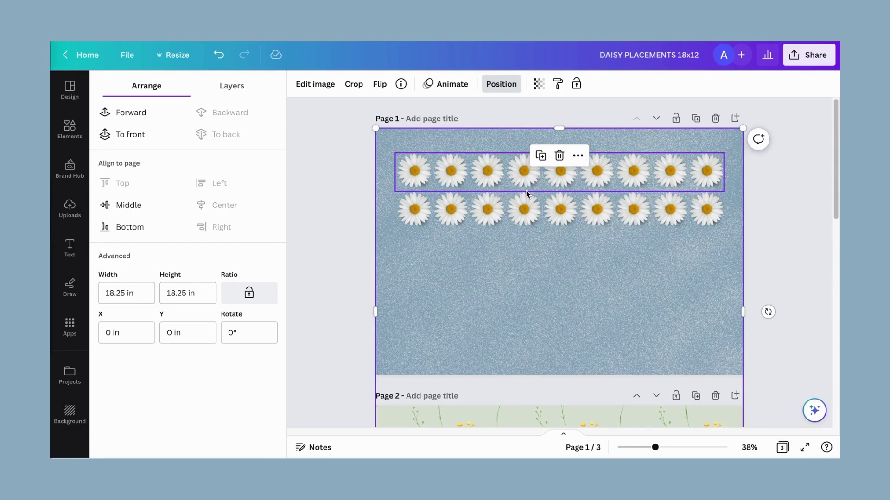
left_click(771, 278)
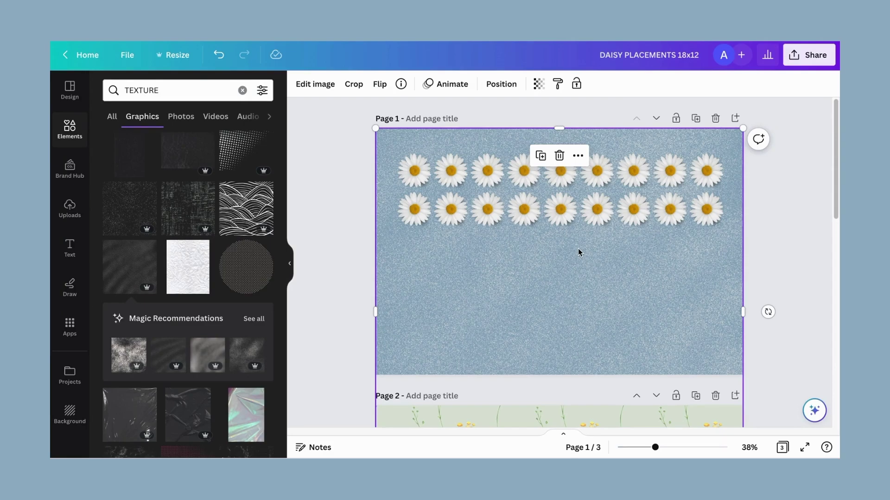
key("Escape")
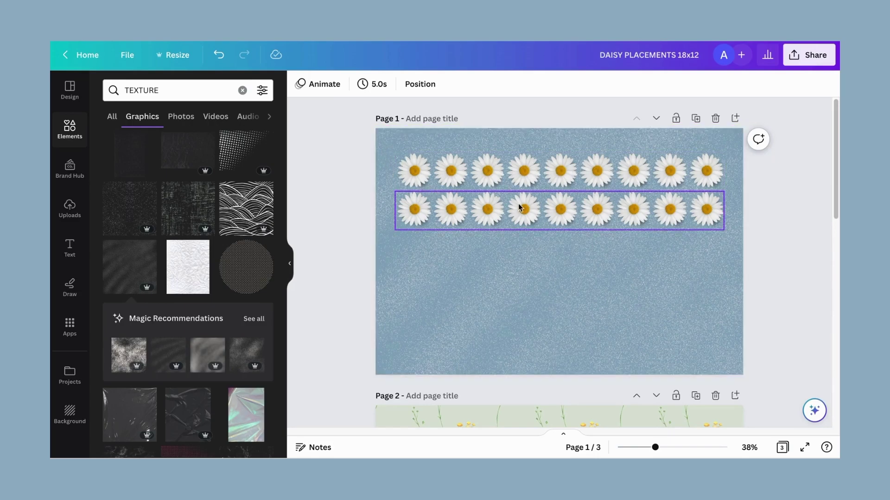
Shift the larger wildflower pattern piece on page 2 slightly away from the page corner.
scroll(535, 289, "down", 5)
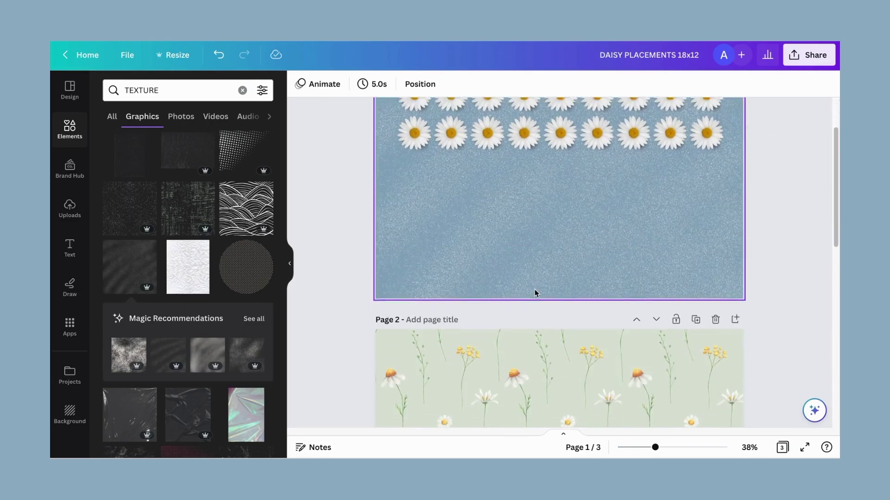
left_click(535, 289)
left_click_drag(534, 289, 547, 317)
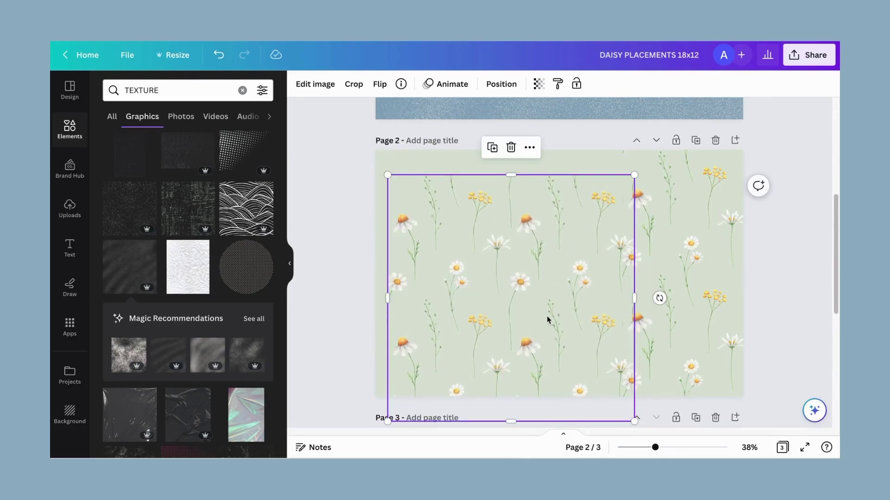
left_click(407, 161)
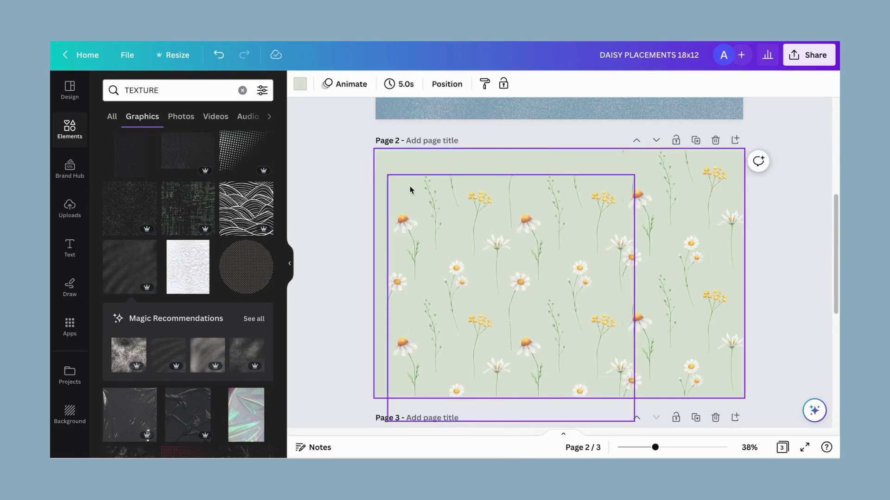
left_click(425, 213)
left_click_drag(425, 213, 418, 215)
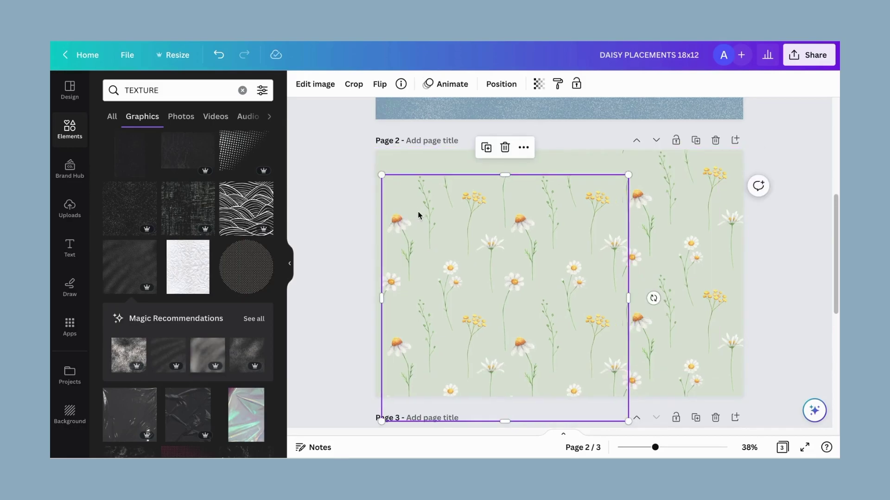
Replace the elements search with "seamless daisy" and show all matching graphics.
left_click(242, 90)
type("seamless")
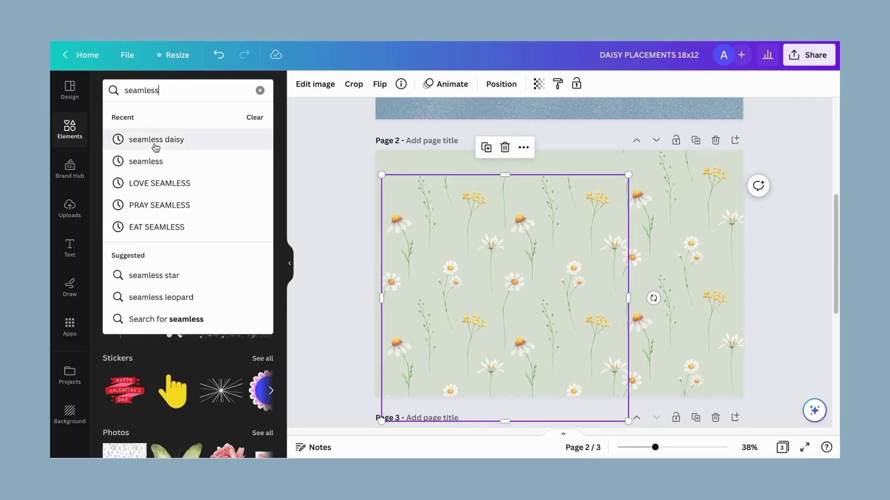
left_click(232, 139)
left_click(258, 175)
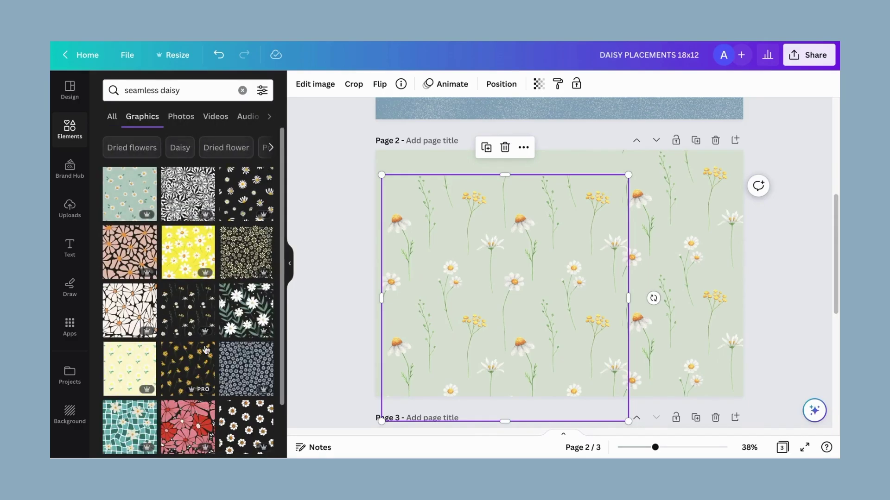
Align the wildflower pattern piece with page 2's upper-left corner, try shrinking it to a small tile, and undo the shrinking.
left_click_drag(463, 254, 424, 238)
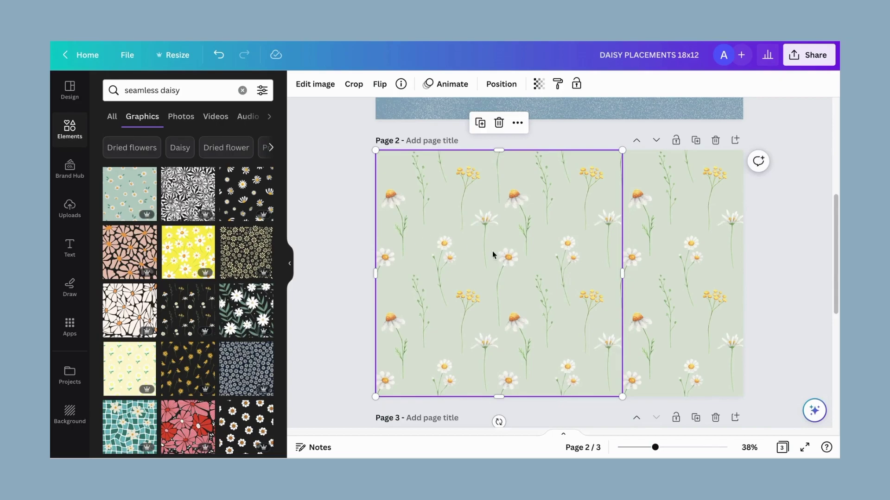
left_click_drag(622, 395, 508, 188)
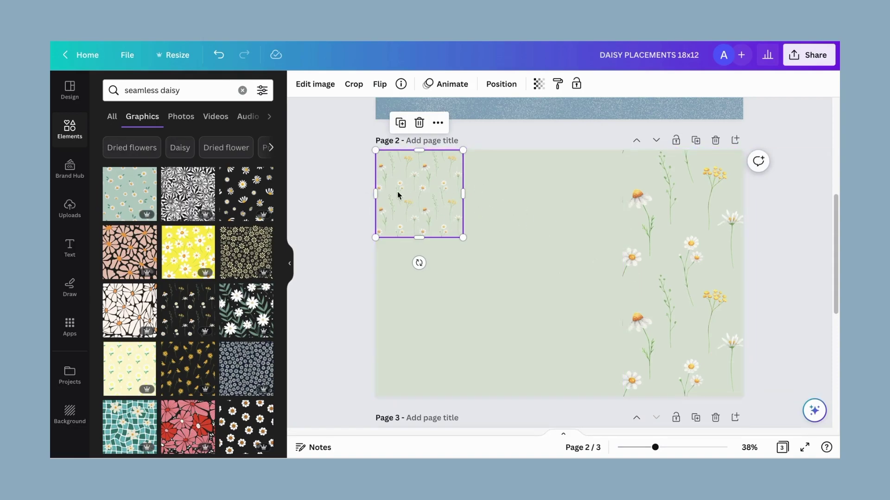
key("ctrl+z")
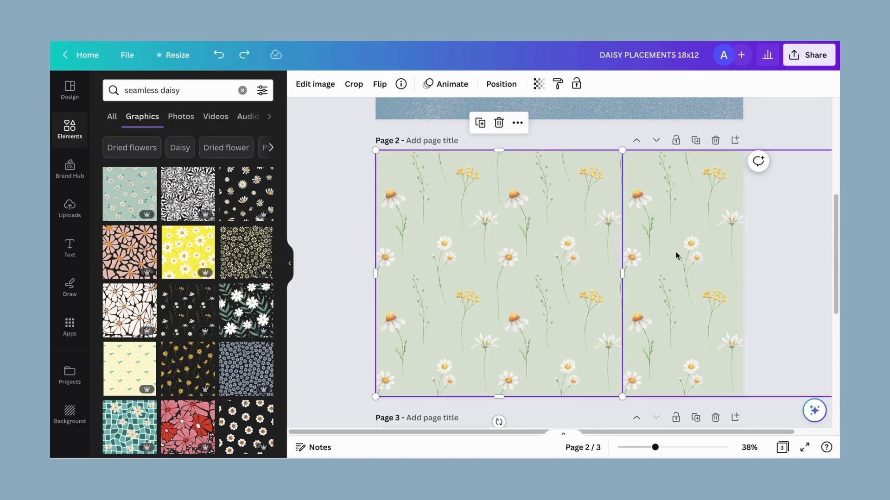
Delete both wildflower pattern pieces from page 2, leaving only the plain green background.
mouse_move(675, 255)
left_mouse_down()
mouse_move(693, 252)
mouse_move(673, 256)
left_mouse_up()
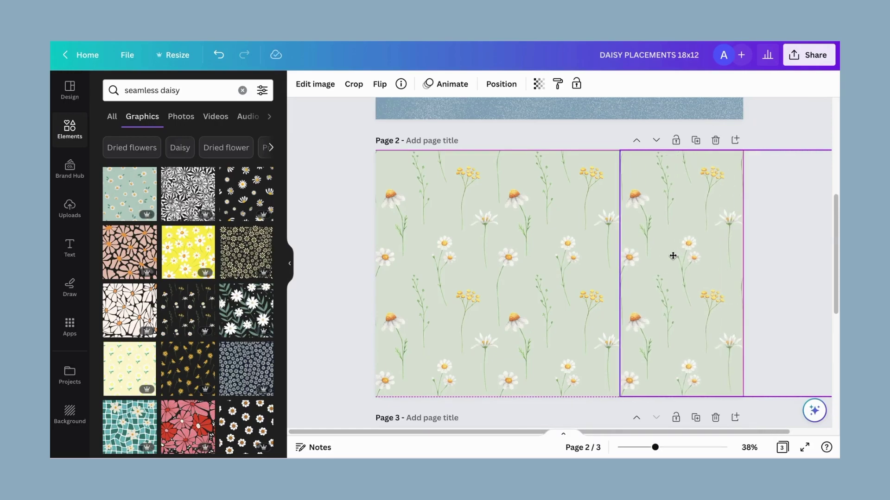
key("Delete")
left_click(540, 269)
key("Delete")
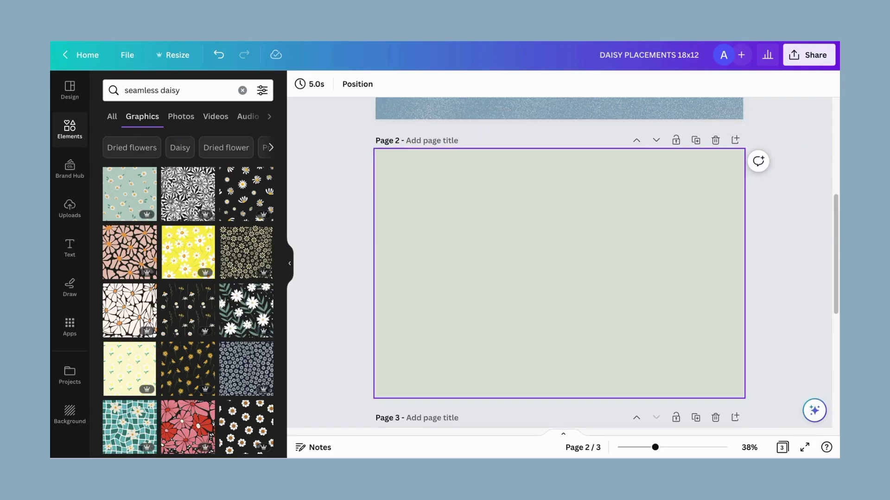
Add the scattered white daisy pattern to page 2 as a small corner tile, and place a duplicate directly beside it.
left_click(236, 198)
left_click_drag(519, 249, 509, 176)
key("Right")
key("Down")
key("ctrl+d")
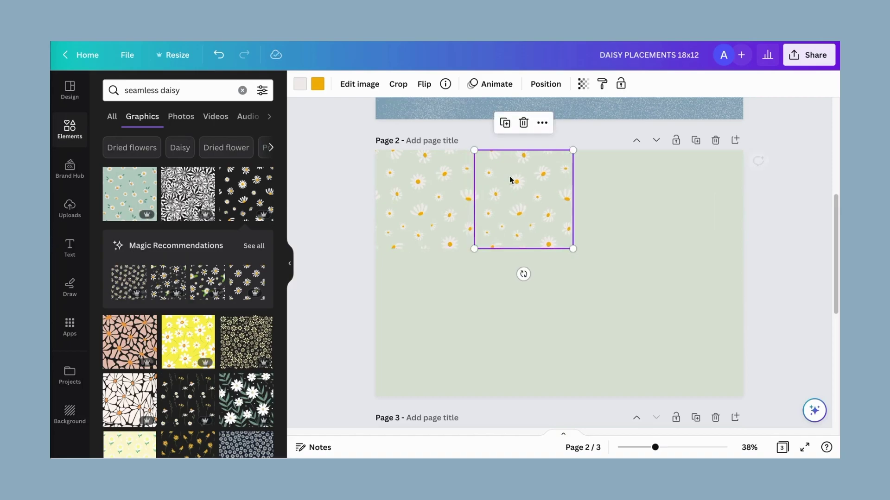
left_click(479, 285)
left_click_drag(495, 207, 494, 204)
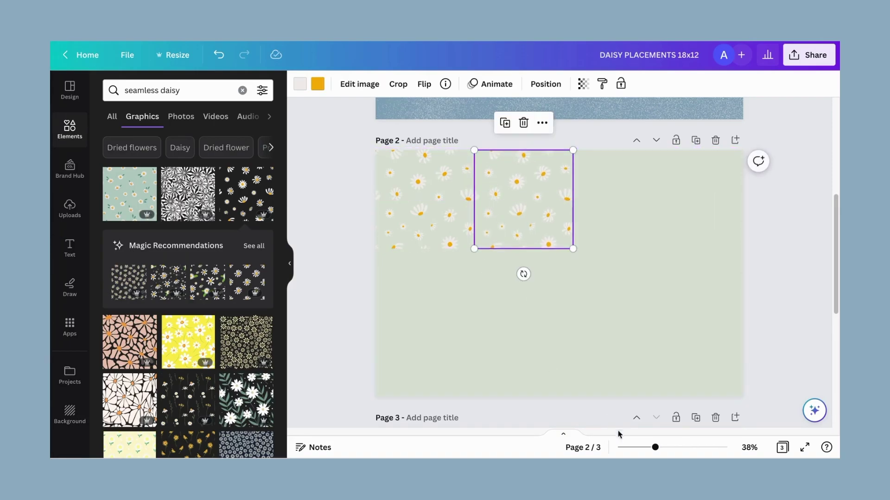
Duplicate the two daisy pattern tiles together and align the copies directly beneath the first pair.
mouse_move(653, 448)
left_mouse_down()
mouse_move(680, 448)
mouse_move(663, 446)
left_mouse_up()
left_click(467, 355)
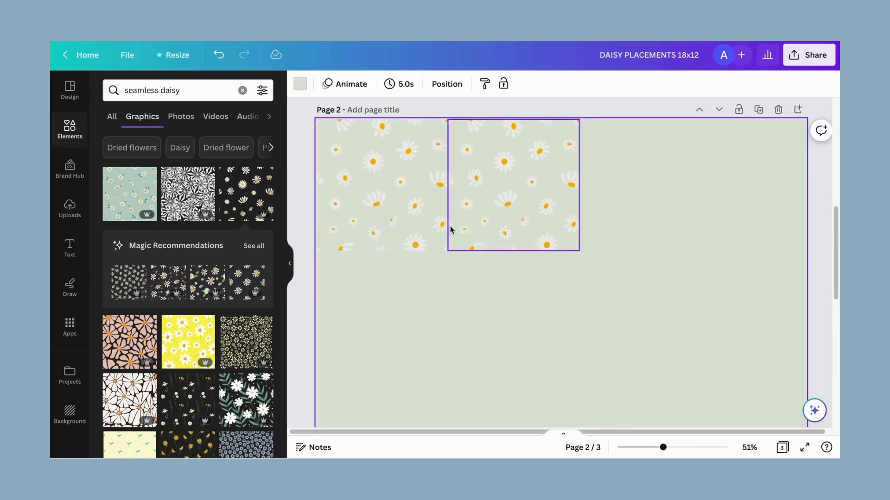
left_click(531, 222)
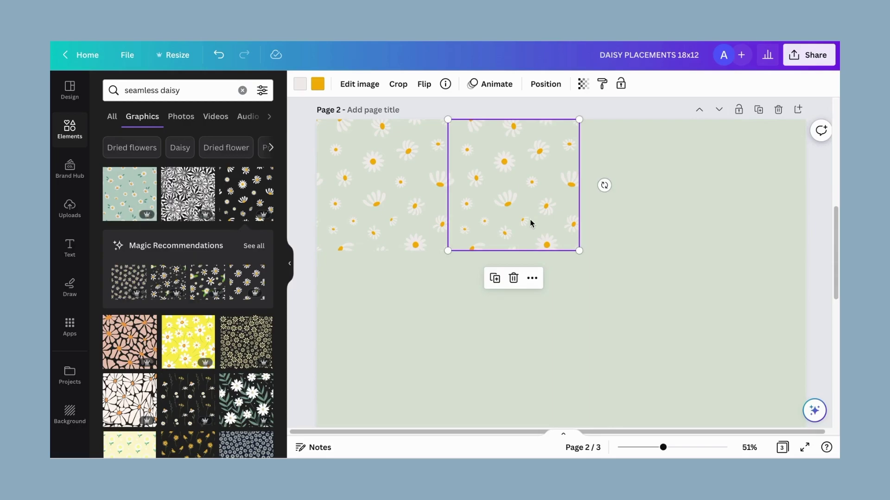
left_click(391, 218, "shift")
left_click_drag(388, 214, 391, 218)
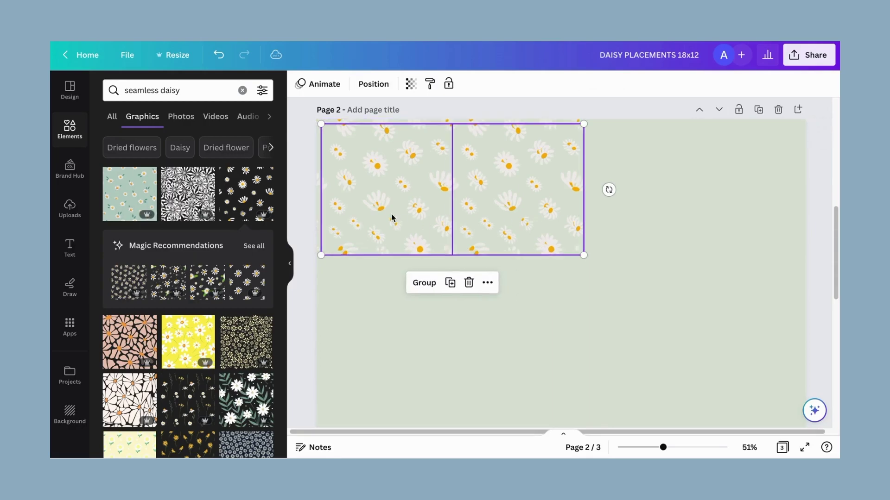
left_click_drag(475, 173, 472, 296)
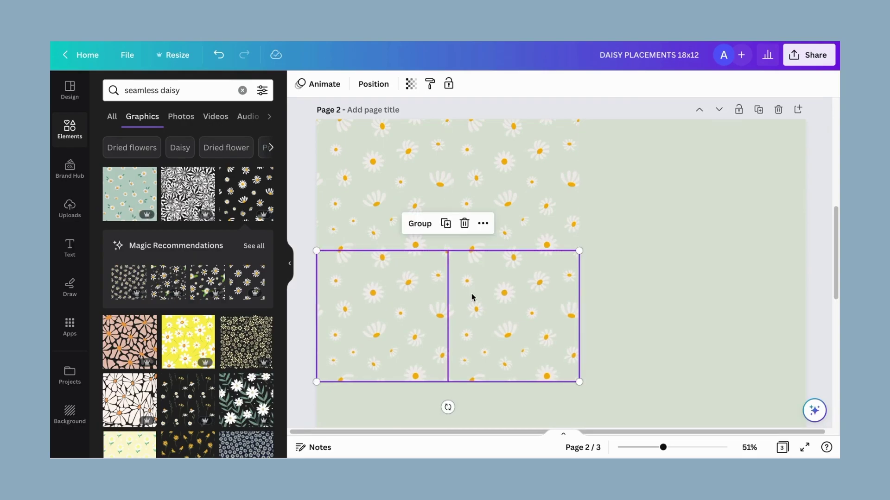
Duplicate the block of four daisy tiles and align the copy alongside it to cover the rest of the page width.
left_click(675, 275)
left_click_drag(632, 361, 634, 175)
key("ctrl+g")
scroll(632, 175, "down", 3)
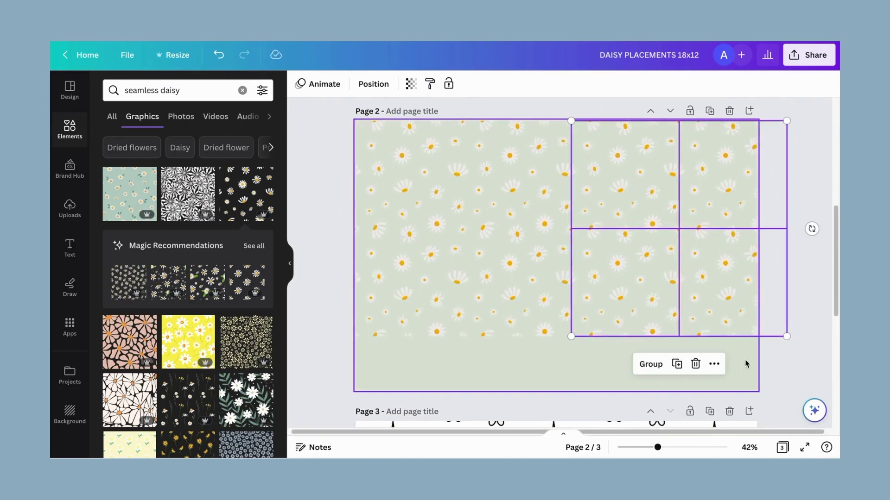
left_click(765, 361)
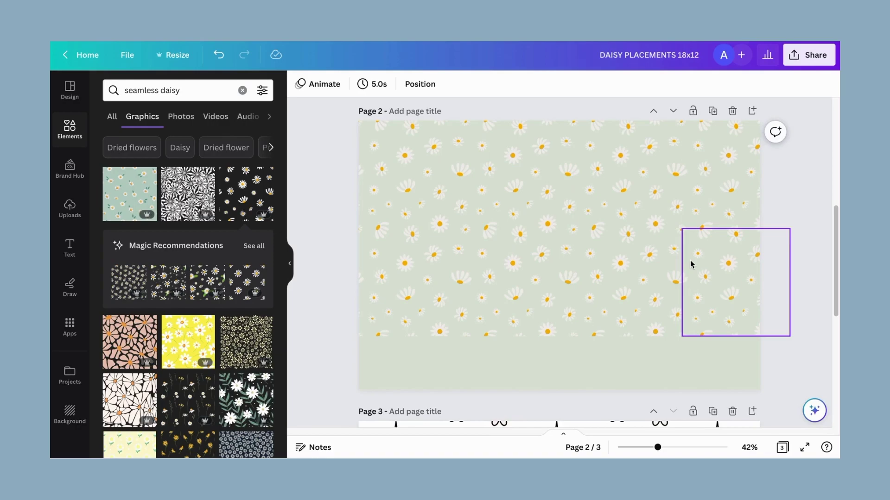
Enlarge the second tile of the lower daisy row to twice its size, up to the page's upper edge.
left_click(519, 276)
left_click_drag(574, 228, 694, 138)
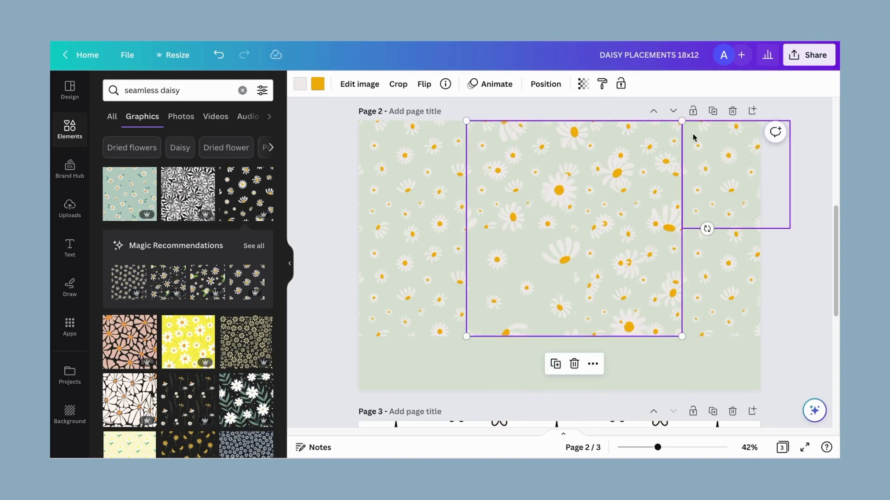
Undo the enlargement of the second daisy tile in page 2's lower row and clear the selection.
key("ctrl+z")
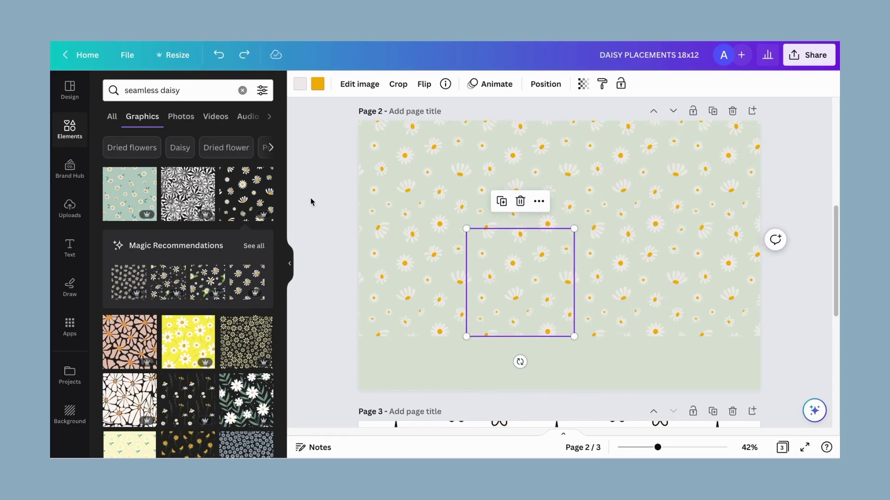
left_click(337, 183)
Inspect individual tiles of the flower and star pattern on page 3, ending with the first tile selected.
scroll(397, 202, "down", 5)
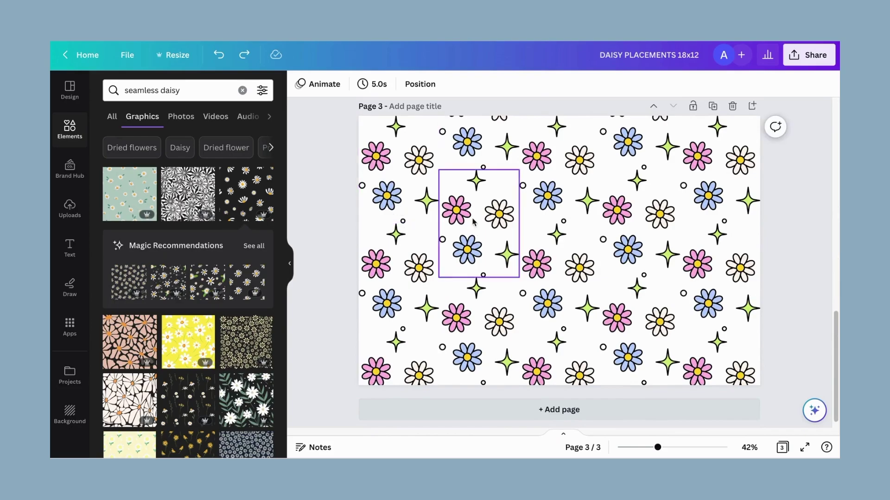
left_click(489, 228)
left_click_drag(462, 211, 408, 185)
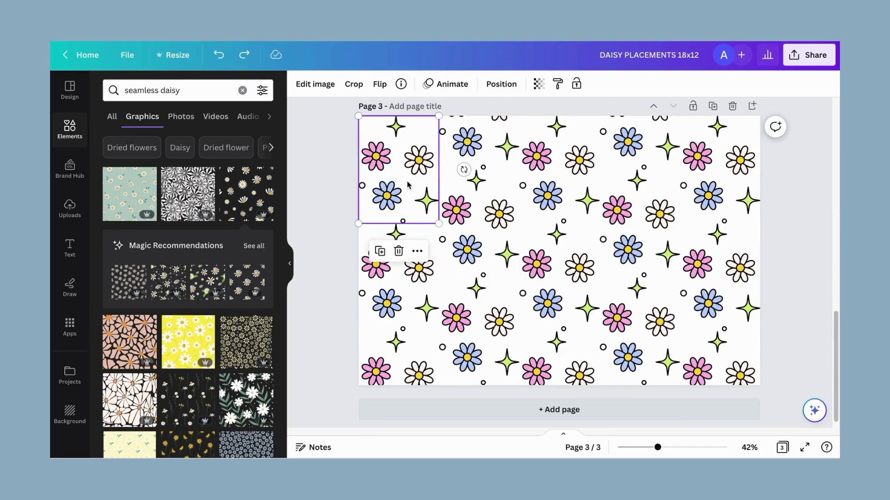
Search the elements for "daisy" and show all matching graphics.
left_click(242, 90)
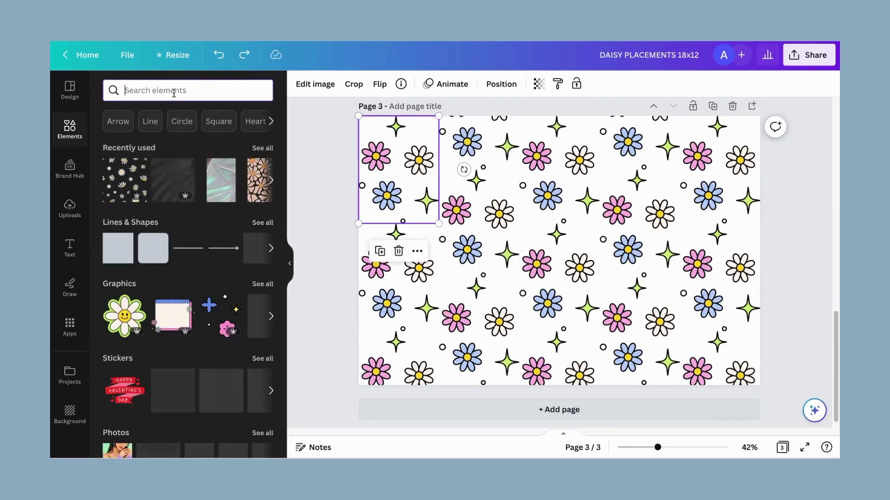
type("daisy")
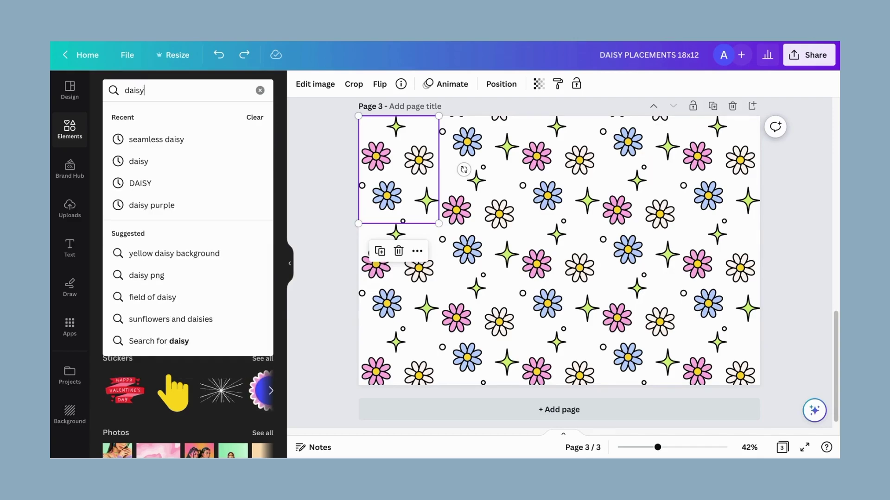
left_click(154, 161)
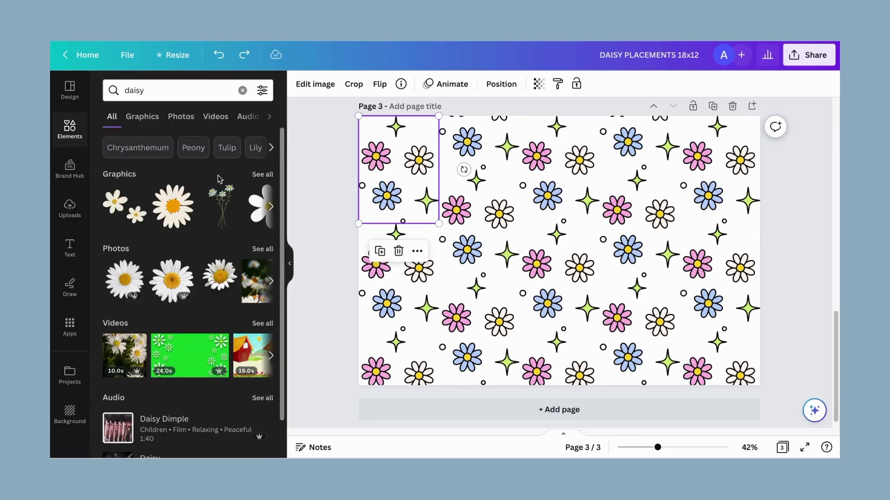
left_click(262, 174)
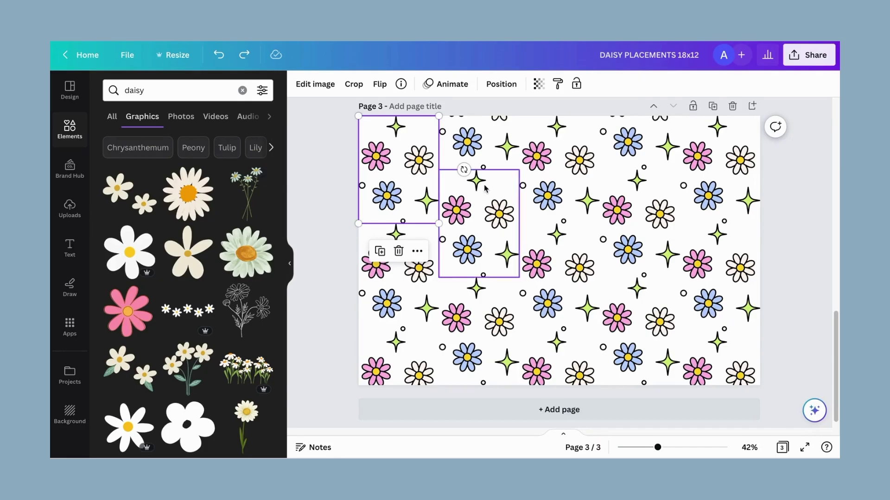
Examine the daisy layouts on pages 1 to 3, comparing the flower rows with the tiled patterns.
scroll(485, 189, "down", 1)
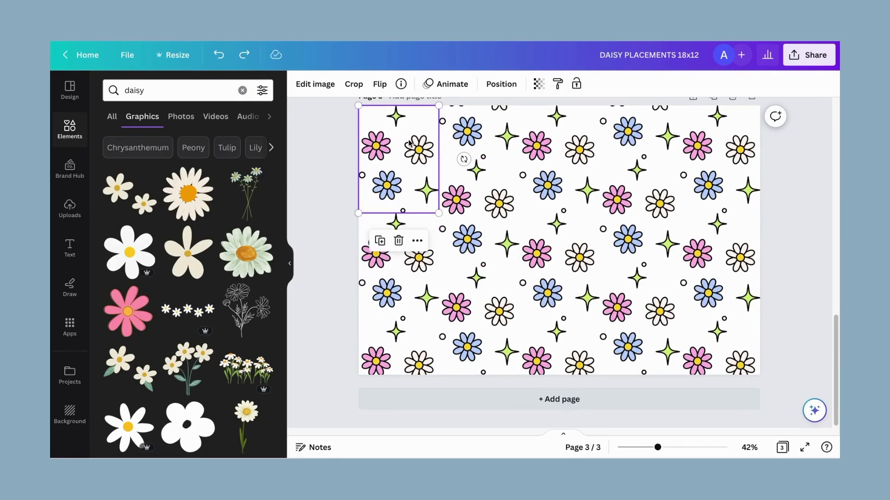
scroll(408, 140, "up", 4)
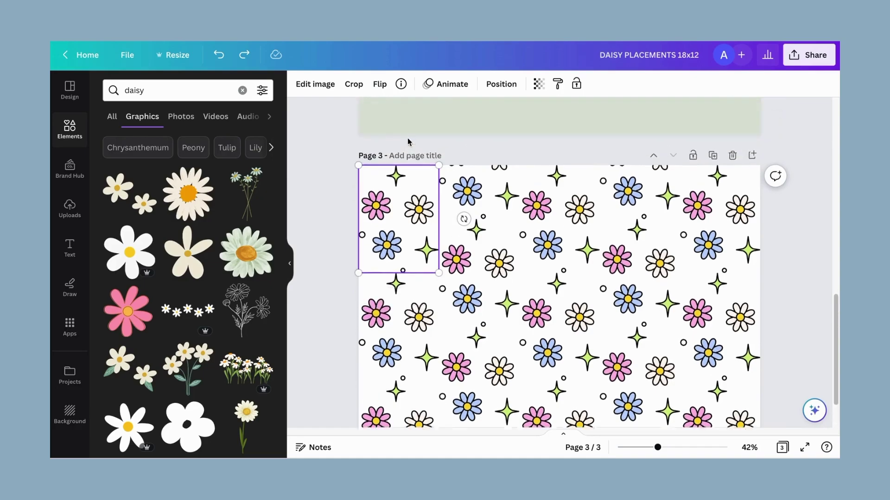
scroll(409, 142, "down", 3)
scroll(408, 138, "up", 10)
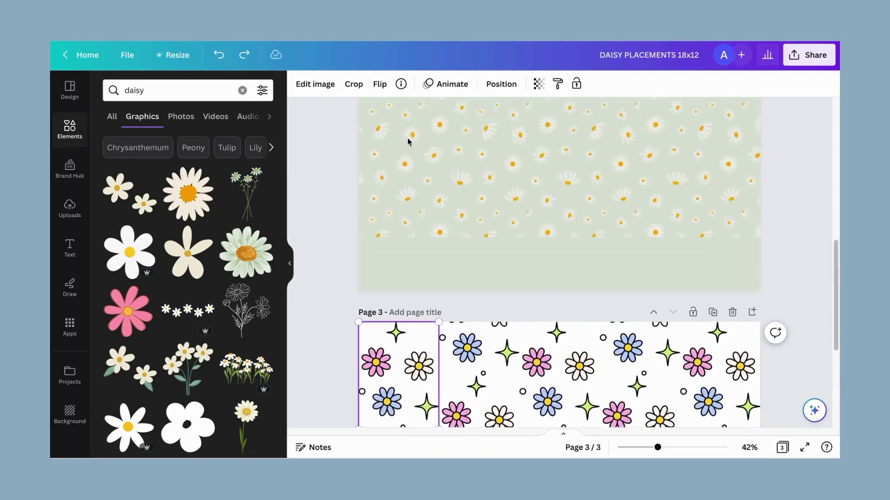
scroll(407, 137, "down", 1)
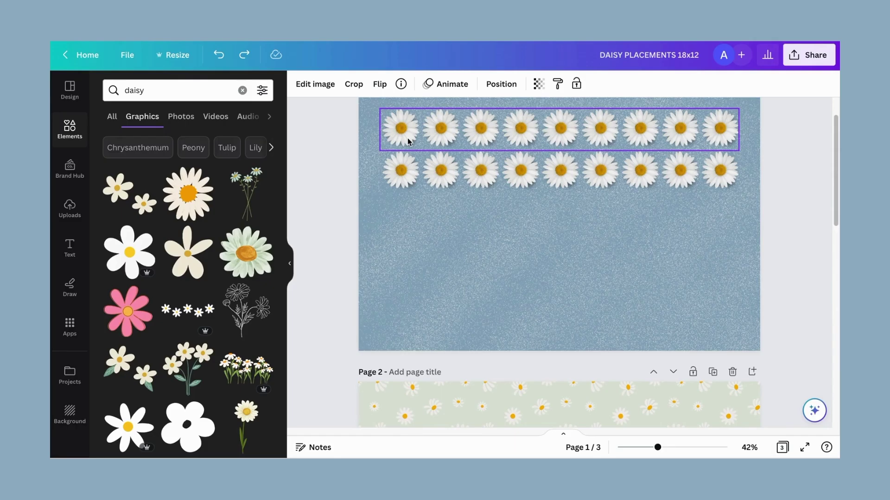
left_click(392, 260)
scroll(392, 260, "down", 10)
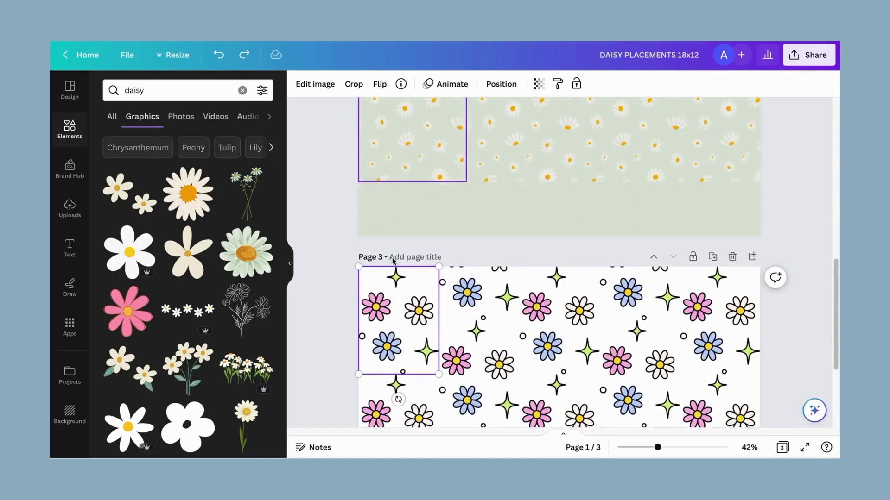
left_click(392, 261)
scroll(393, 261, "down", 2)
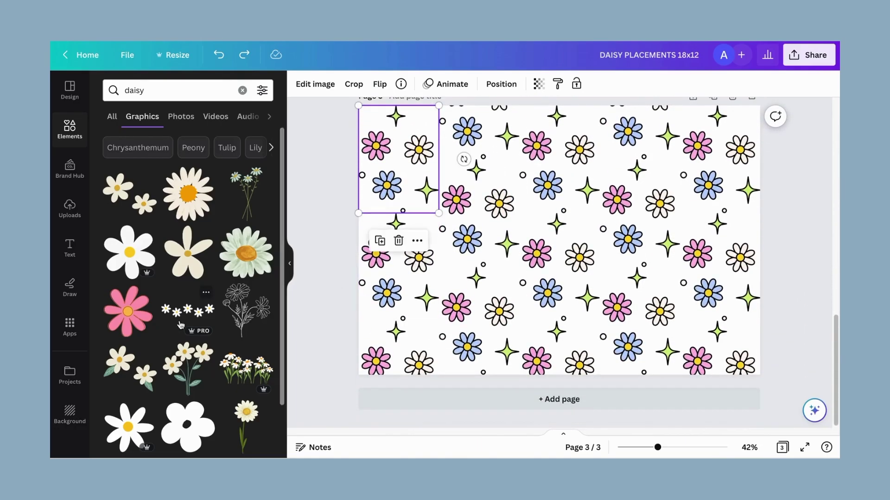
Browse the daisy graphics for single flowers, borders and patterns that suit the design.
scroll(181, 325, "down", 5)
scroll(181, 324, "down", 5)
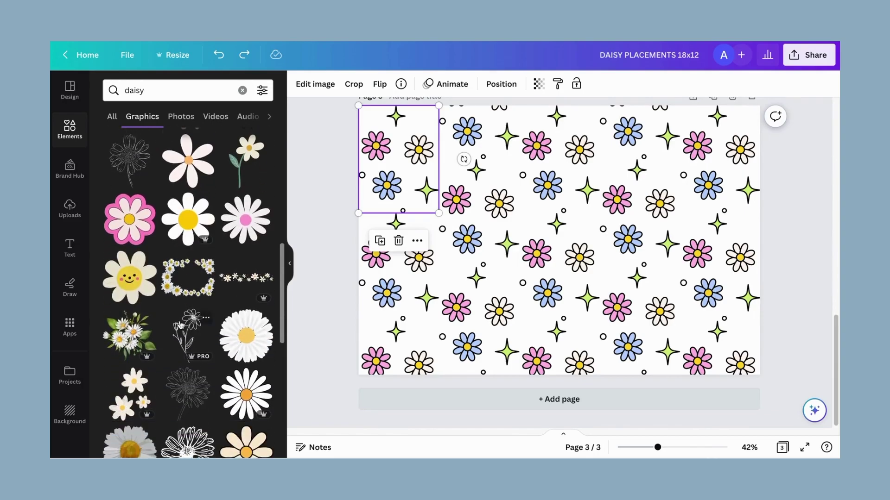
scroll(181, 322, "down", 3)
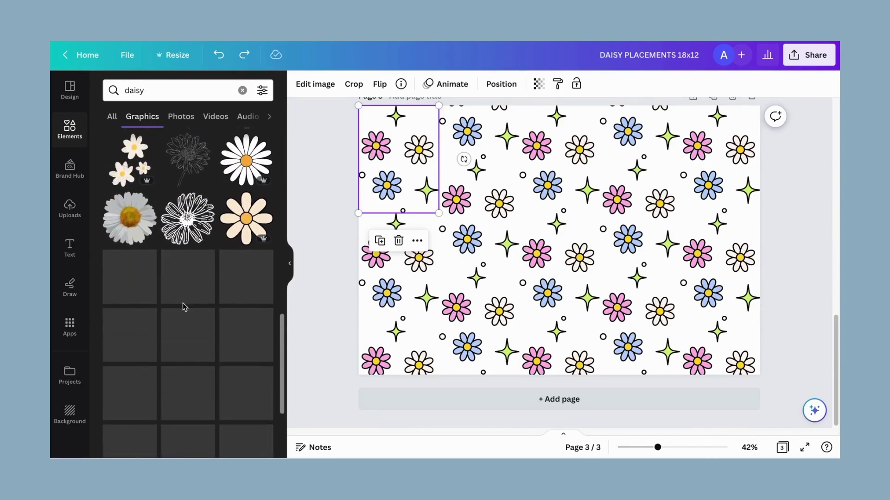
scroll(184, 308, "down", 6)
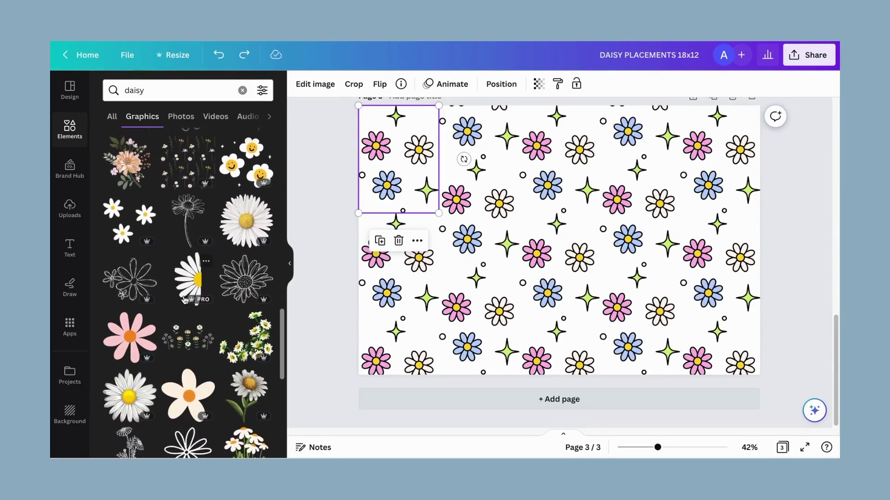
scroll(184, 300, "down", 5)
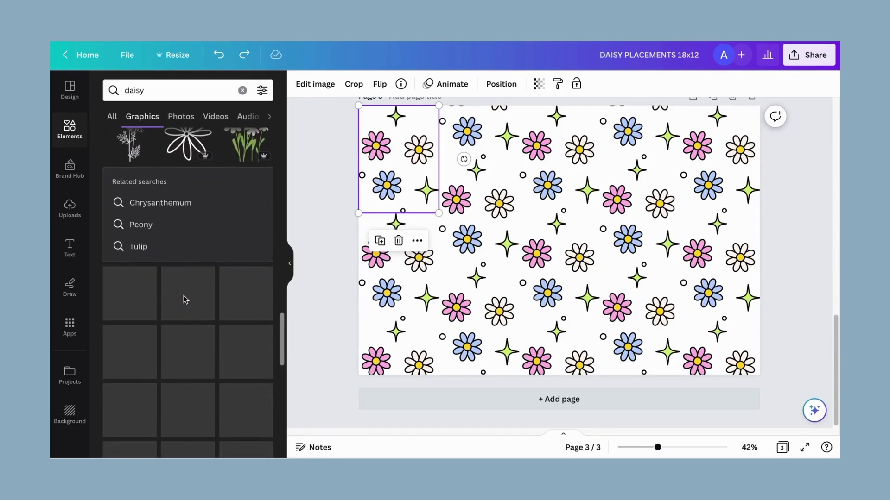
scroll(185, 300, "down", 2)
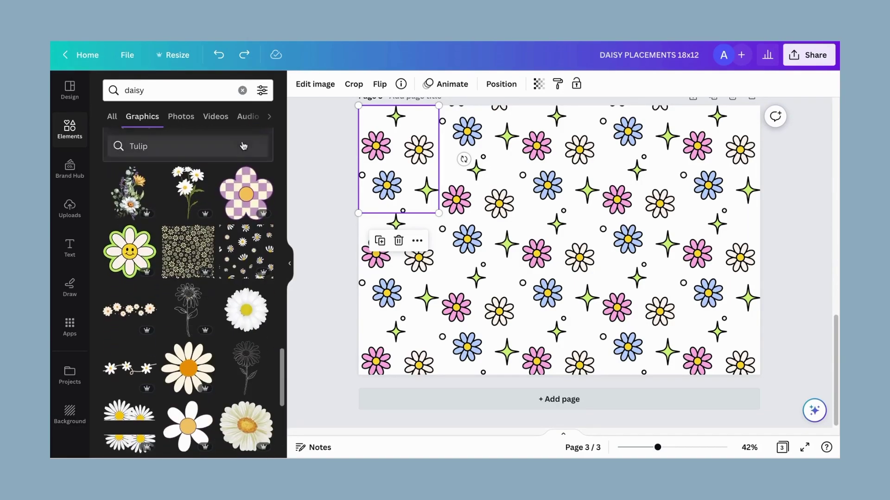
scroll(224, 200, "down", 5)
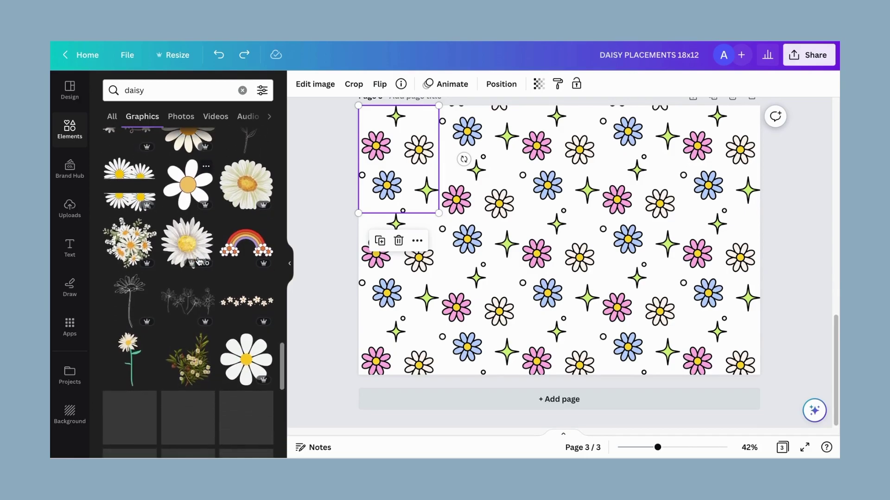
scroll(198, 260, "down", 5)
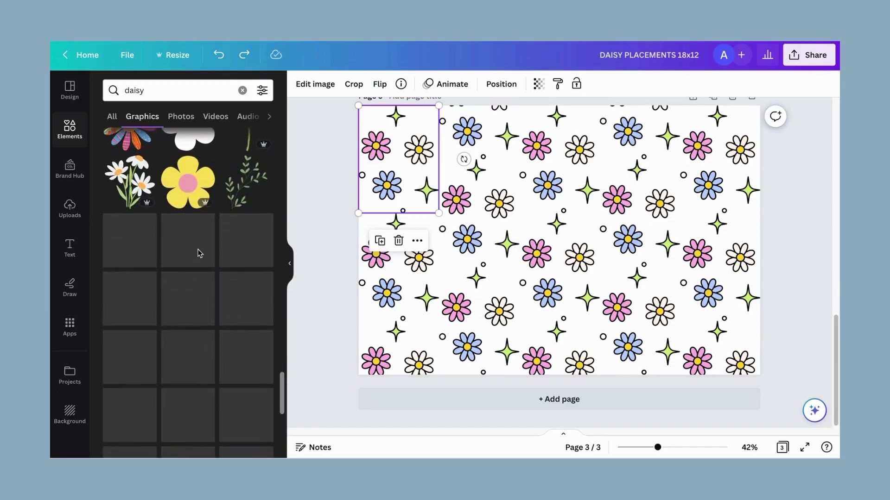
scroll(199, 253, "down", 3)
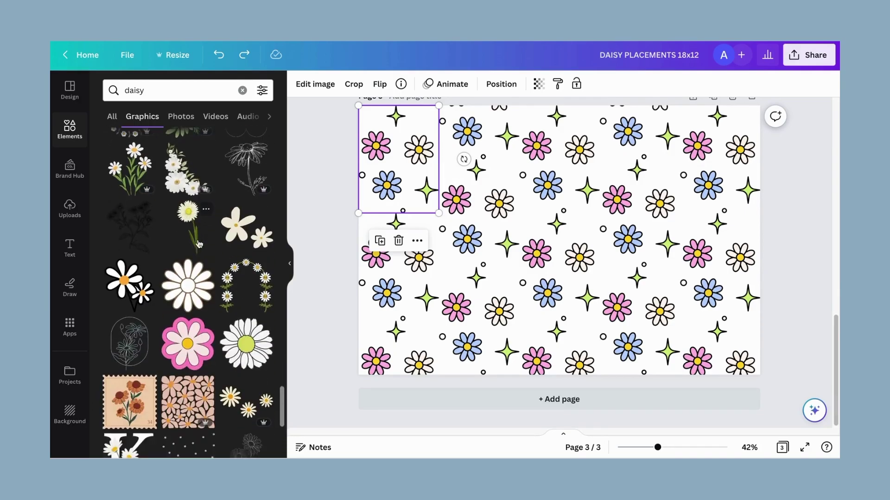
scroll(198, 246, "down", 4)
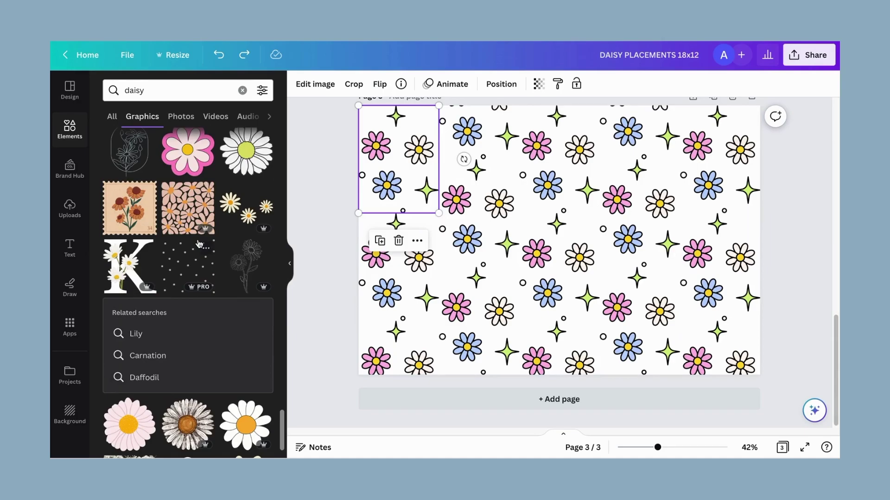
scroll(199, 244, "down", 5)
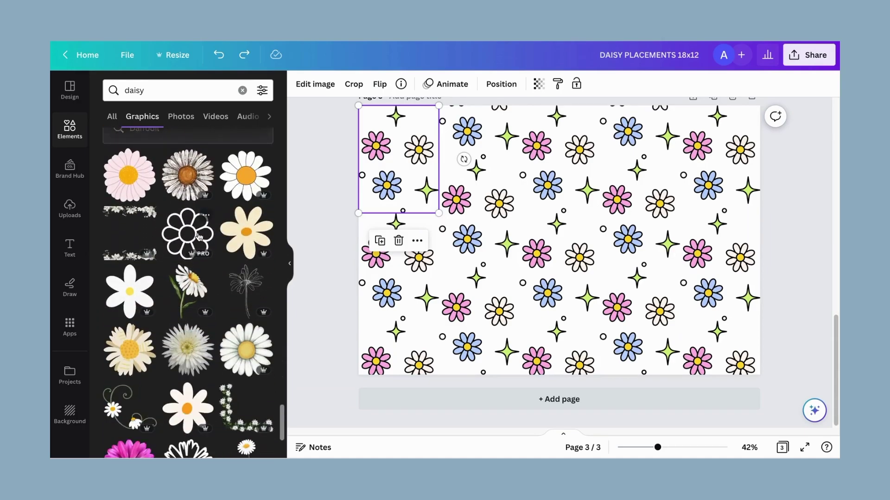
scroll(198, 237, "down", 4)
Select the first column of three stacked flower tiles on page 3 to examine their alignment, and clear the selection.
mouse_move(390, 151)
left_mouse_down()
mouse_move(390, 168)
mouse_move(391, 151)
left_mouse_up()
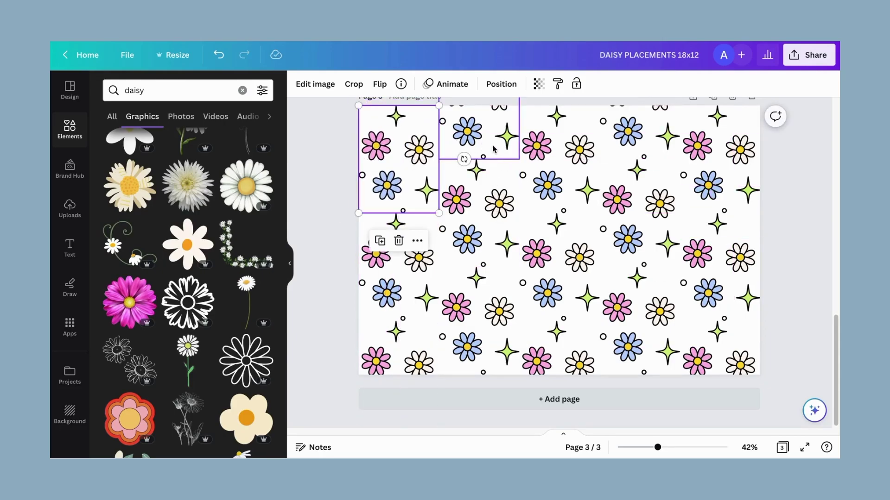
left_click(406, 231, "shift")
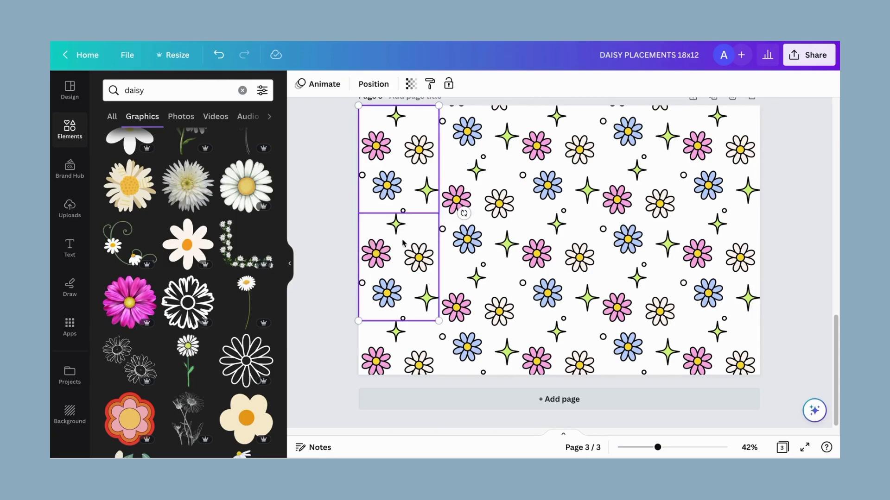
left_click(389, 324, "shift")
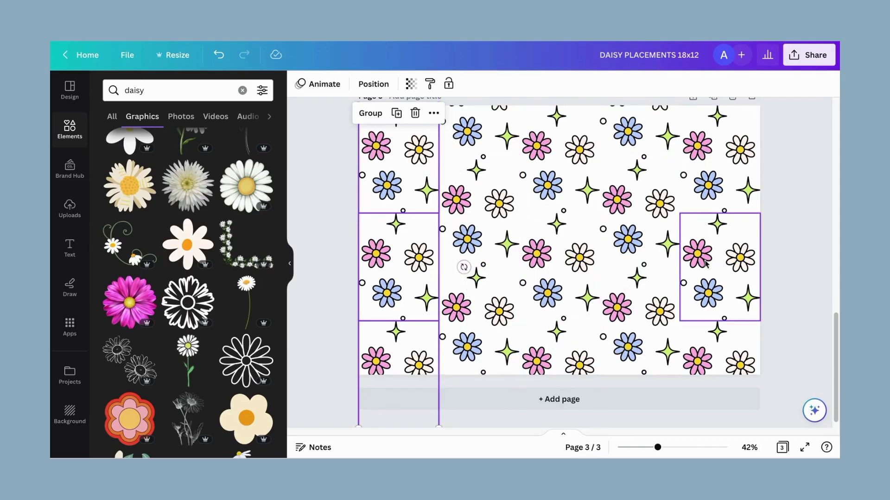
left_click(776, 188)
Open the design's download settings and set the file type to PDF Print.
scroll(777, 188, "up", 2)
scroll(776, 188, "up", 10)
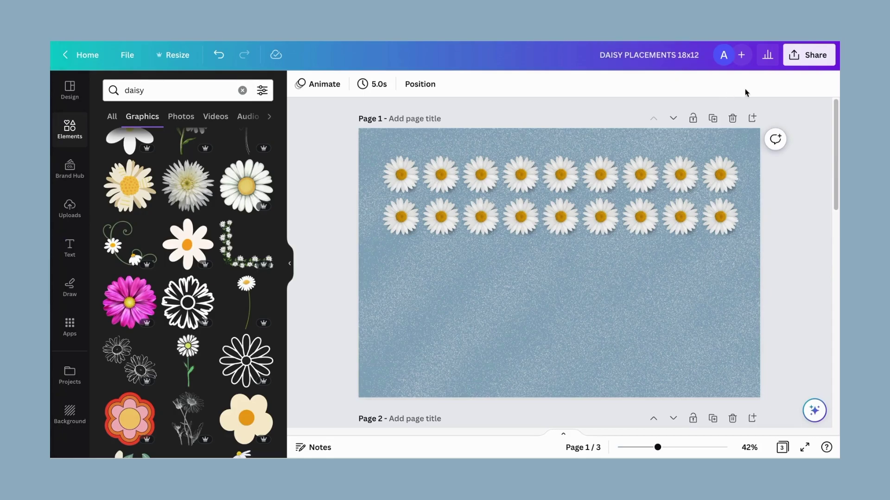
left_click(812, 56)
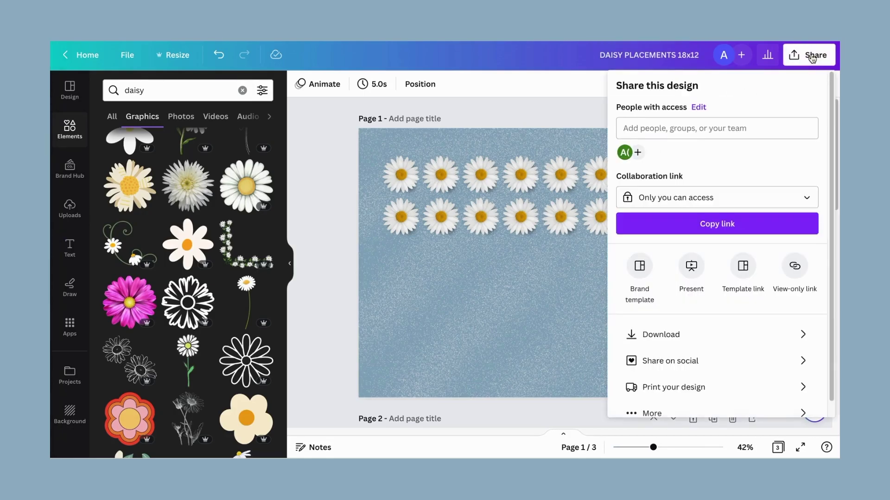
left_click(665, 334)
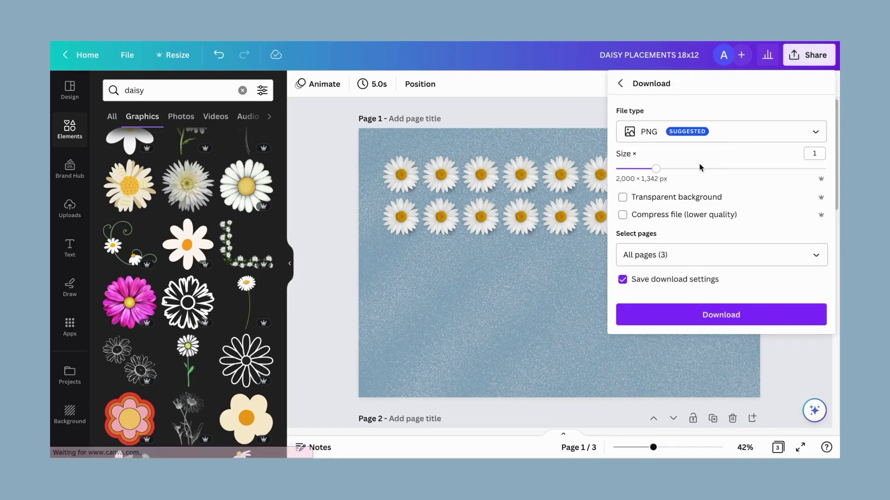
left_click(721, 139)
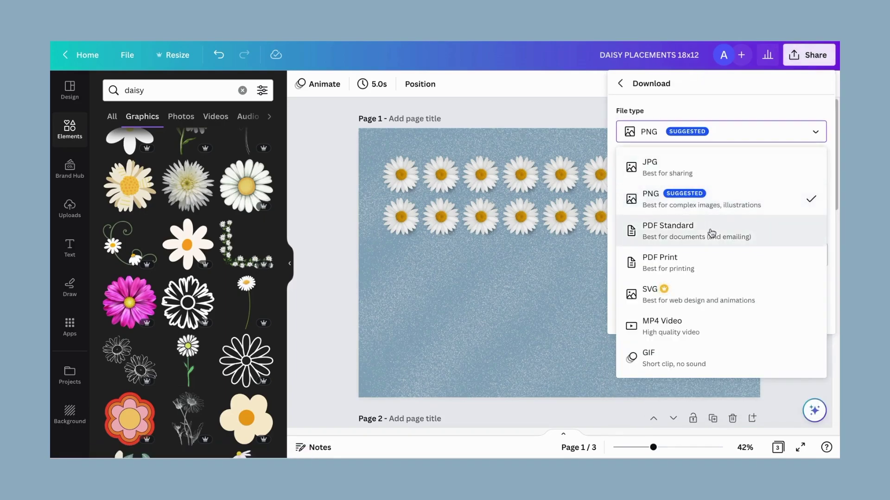
left_click(695, 266)
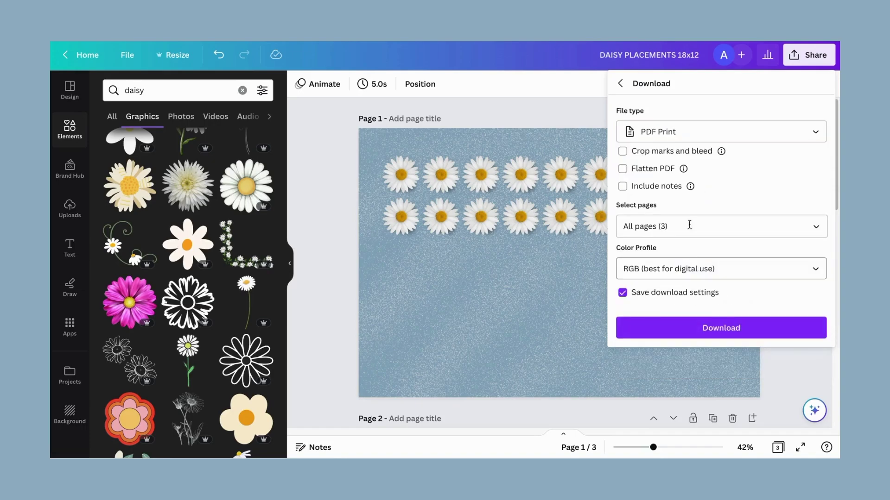
Check which pages are included in the PDF download.
left_click(685, 226)
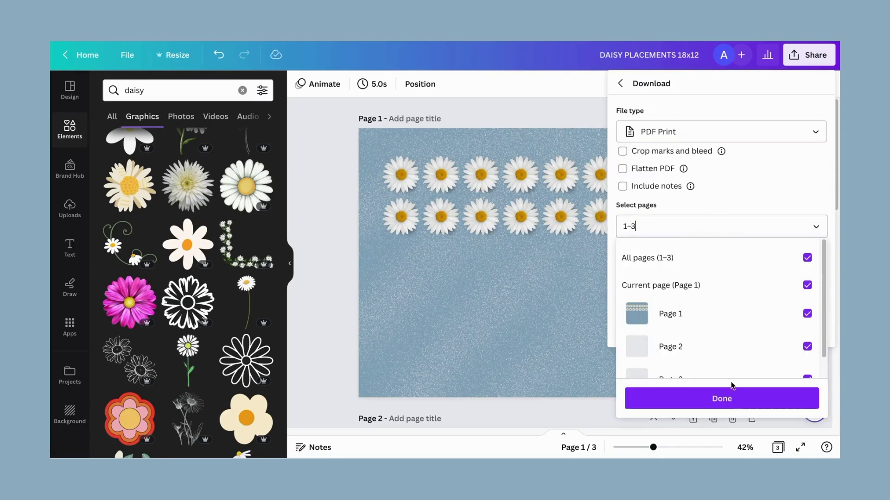
scroll(748, 352, "down", 1)
scroll(748, 353, "up", 1)
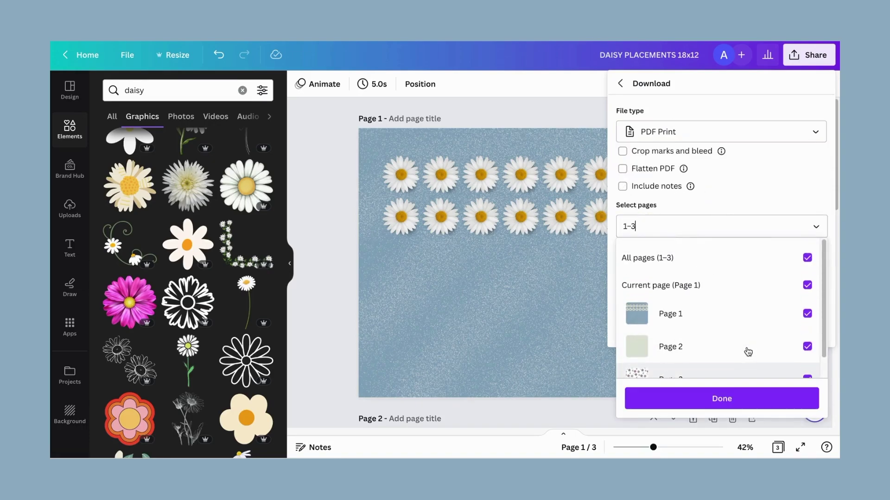
left_click(770, 198)
Set the download's color profile to CMYK (best for professional printing) and close the page selection list.
left_click(701, 271)
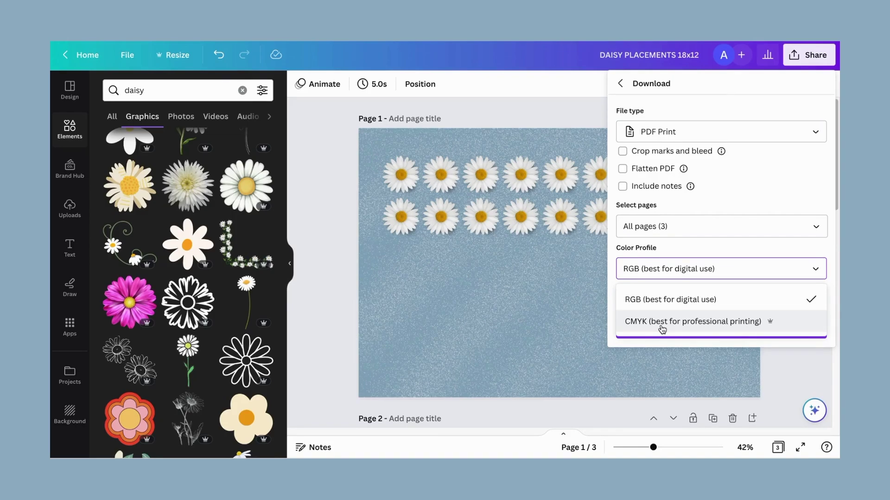
left_click(662, 327)
left_click(742, 227)
left_click(745, 199)
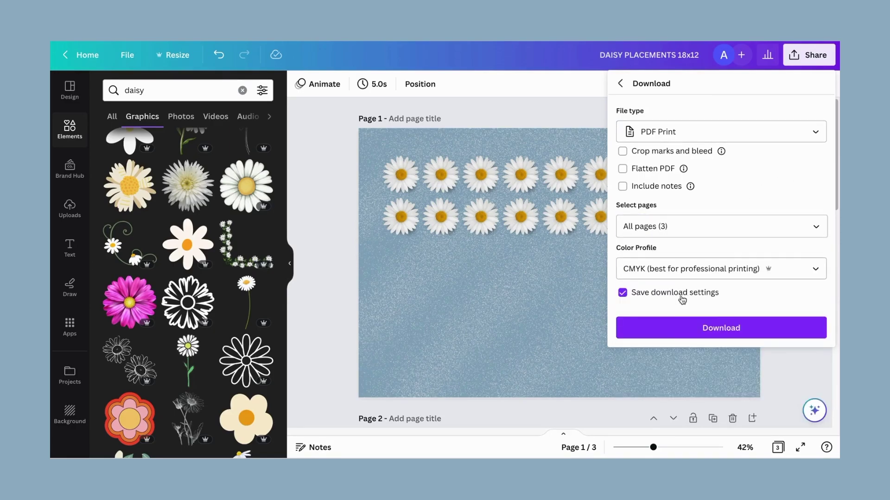
Download all three pages as a CMYK print PDF with the download settings saved.
left_click(674, 327)
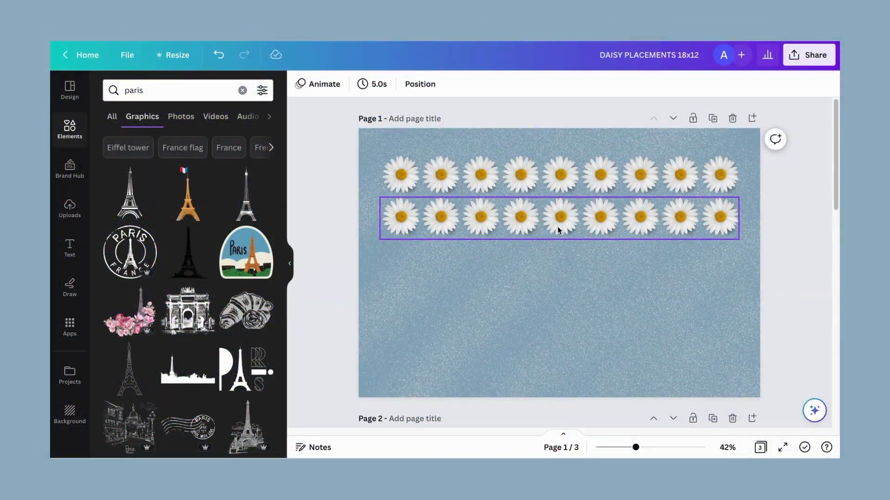
Clear page 1 by deleting both daisy rows and the blue glitter background.
left_click_drag(802, 282, 353, 149)
key("Delete")
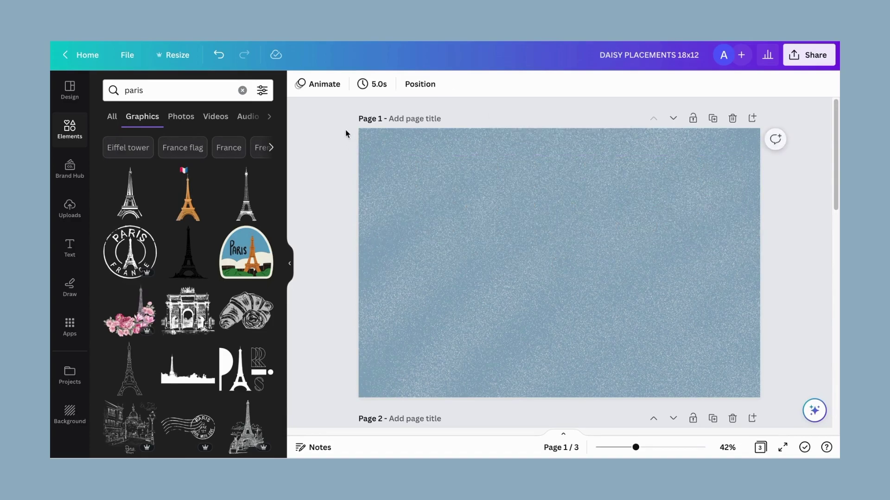
left_click(401, 175)
key("Delete")
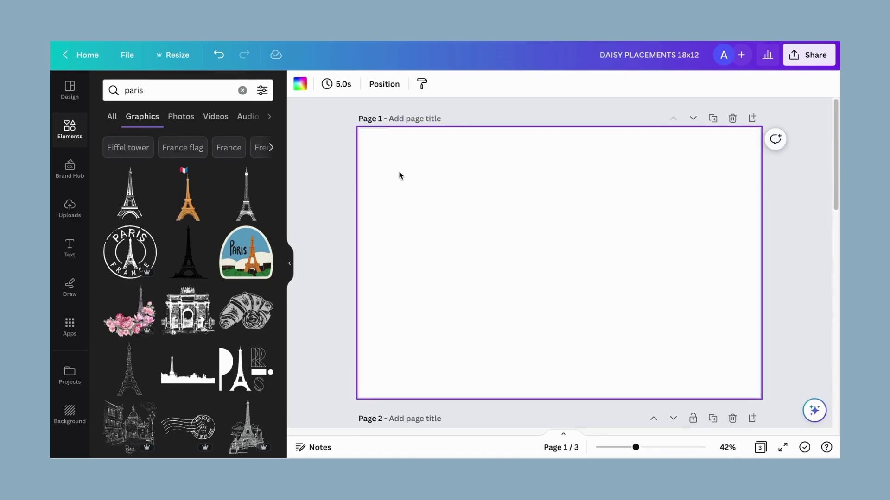
Add the round Paris France Eiffel Tower stamp to page 1, enlarge it, and align it with the page's lower-left corner.
left_click(130, 252)
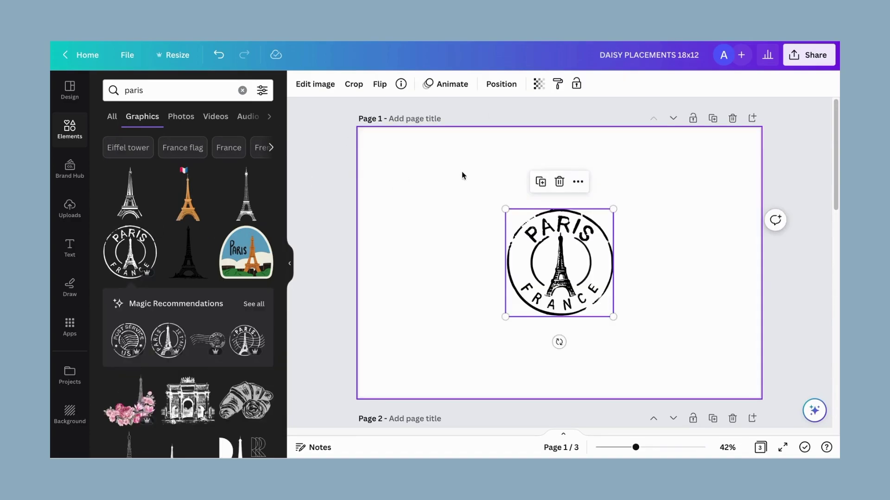
left_click_drag(505, 317, 388, 358)
left_click_drag(539, 287, 474, 285)
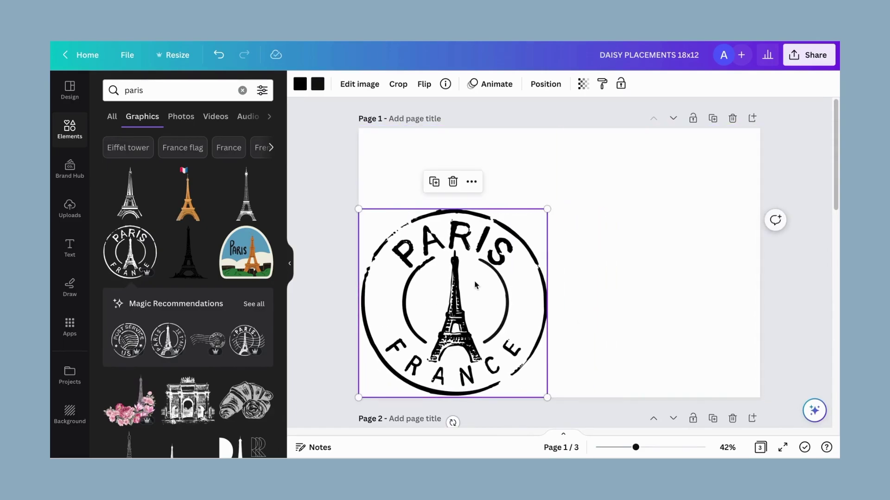
left_click(605, 204)
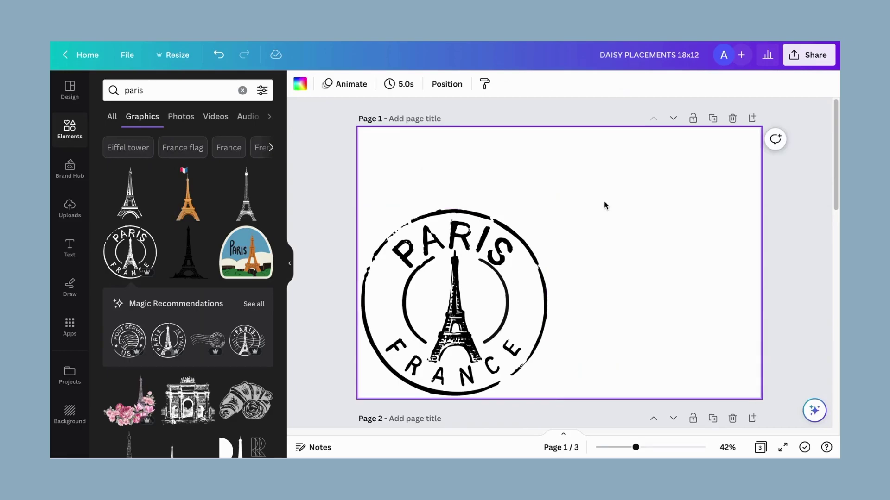
Add the wavy-lined Paris postmark from the recommended graphics and place it in page 1's upper-right corner.
left_click(208, 343)
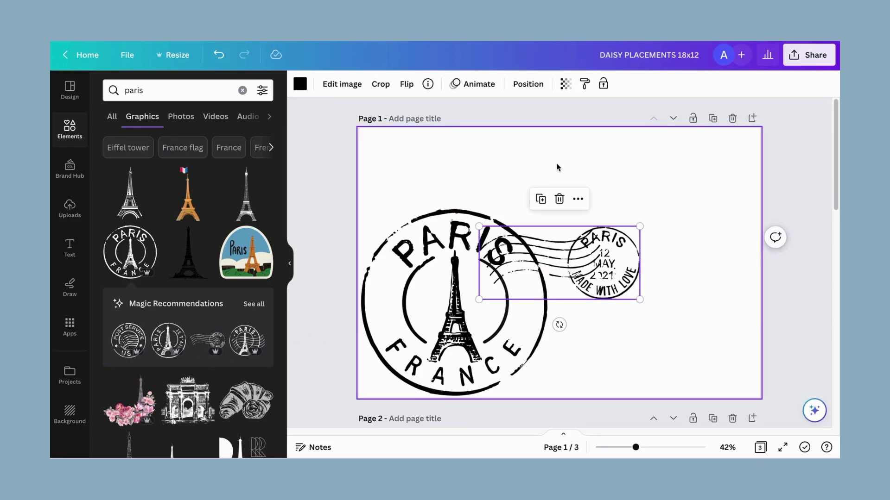
mouse_move(611, 273)
left_mouse_down()
mouse_move(702, 177)
mouse_move(729, 174)
left_mouse_up()
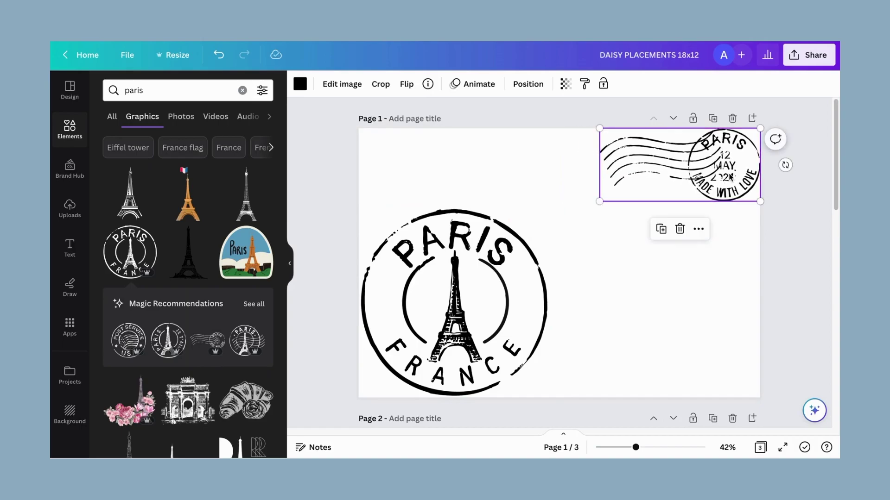
left_click(713, 264)
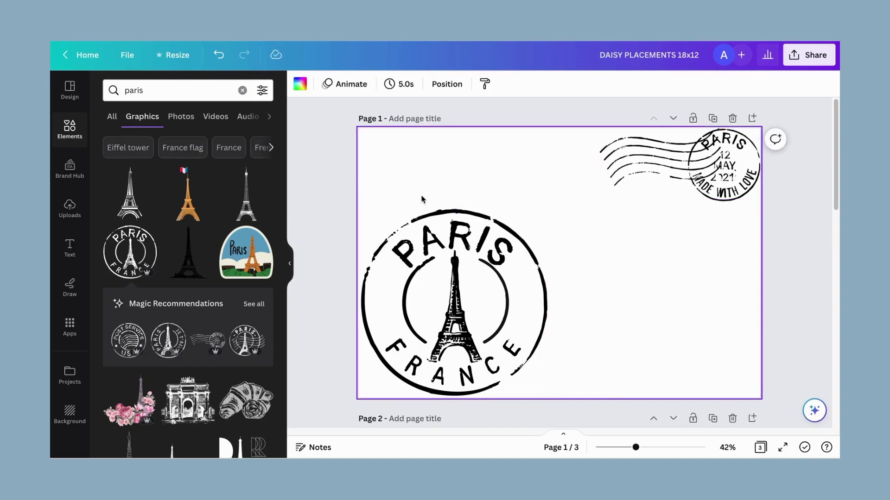
key("super+shift+5")
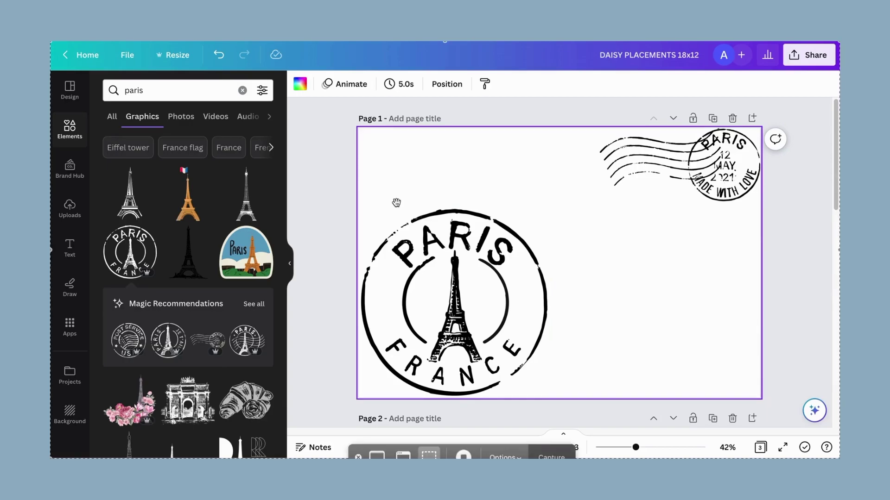